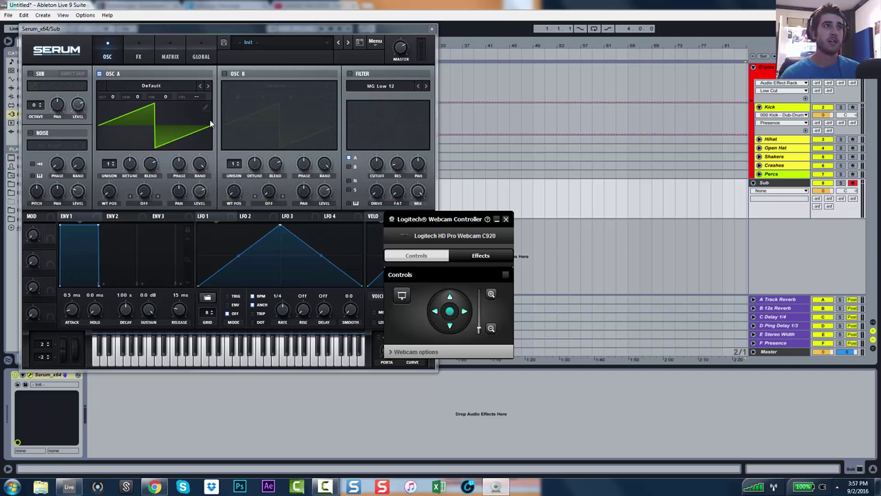
Minimize the webcam controller and load the "How to Bacon Bass" image from the Downloads folder into Serum's oscillator A as its wavetable.
click(497, 218)
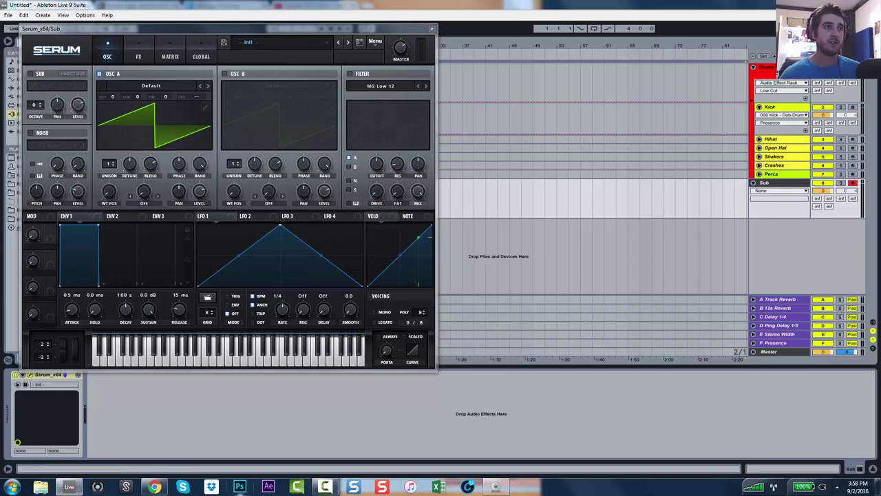
click(41, 487)
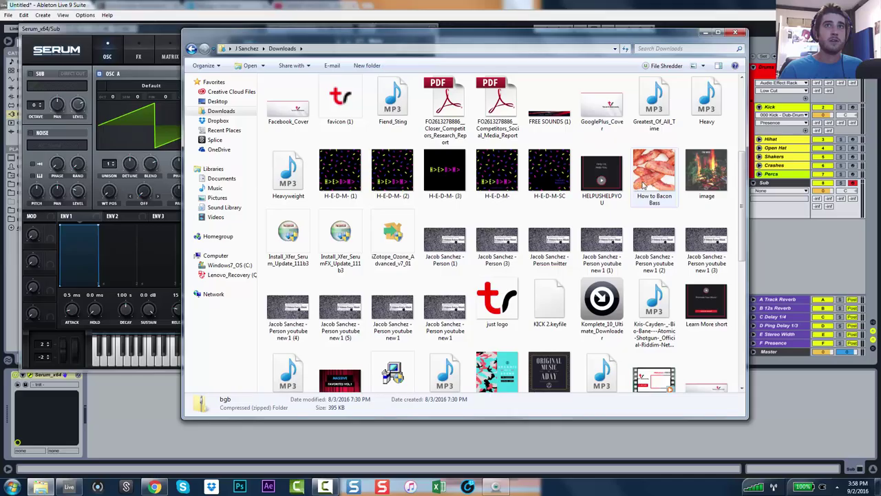
drag(654, 175, 128, 140)
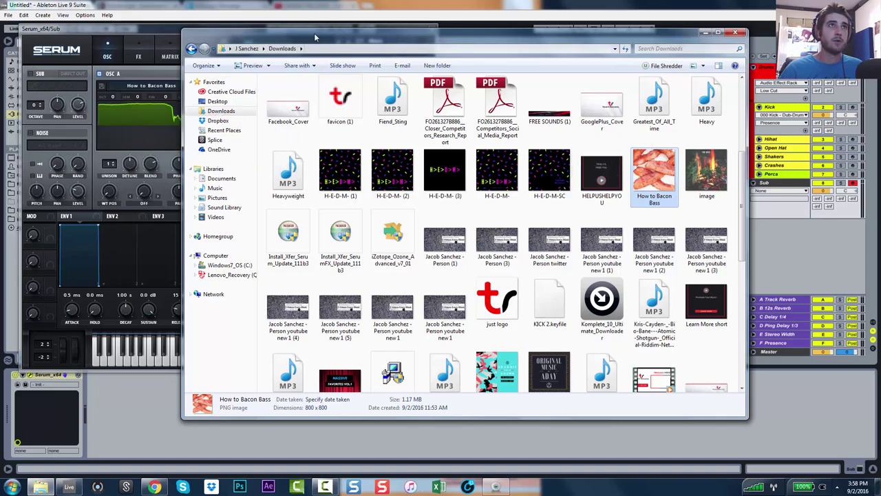
drag(309, 36, 421, 74)
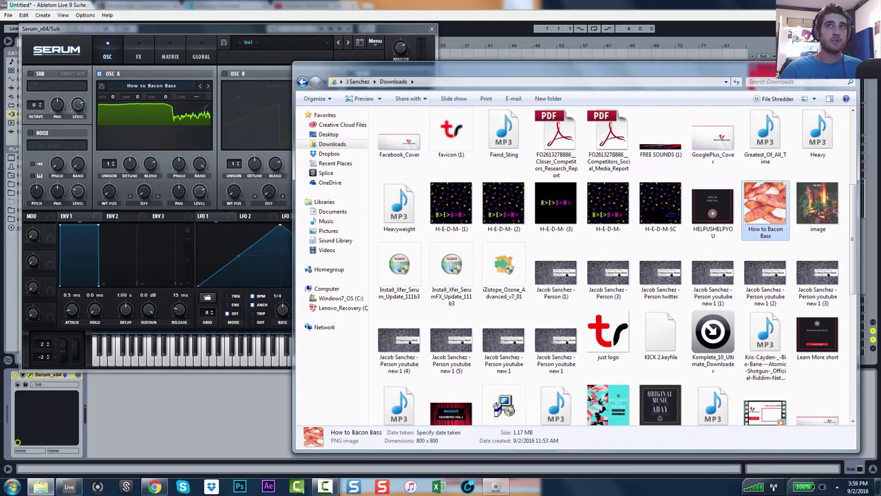
click(844, 67)
Move the Serum window clear of the plug-in browser list and show oscillator A's wavetable in 3D.
click(303, 30)
drag(305, 30, 447, 35)
click(250, 139)
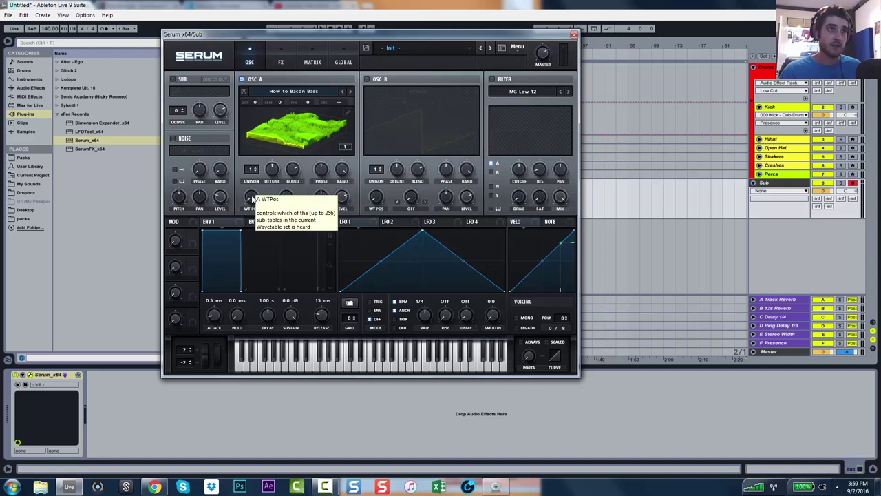
Set oscillator A's octave to -2 and sweep its wavetable position to audition the sound.
drag(252, 196, 301, 298)
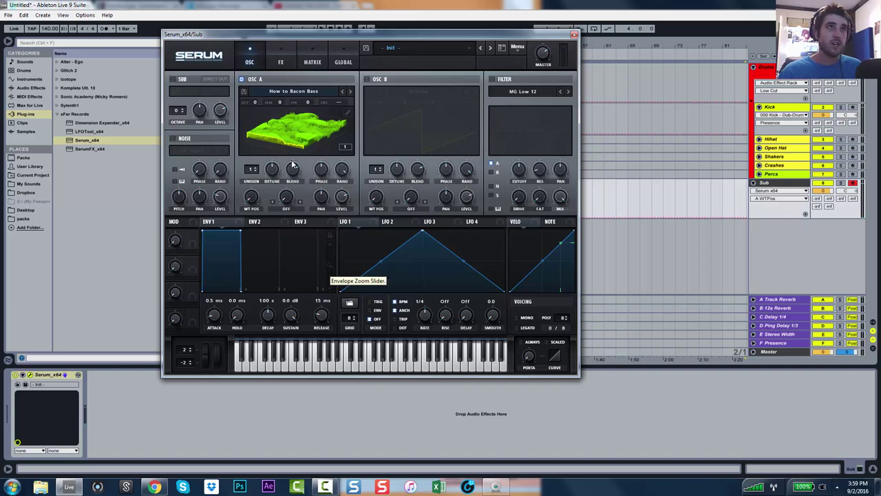
drag(255, 102, 260, 141)
drag(255, 199, 279, 207)
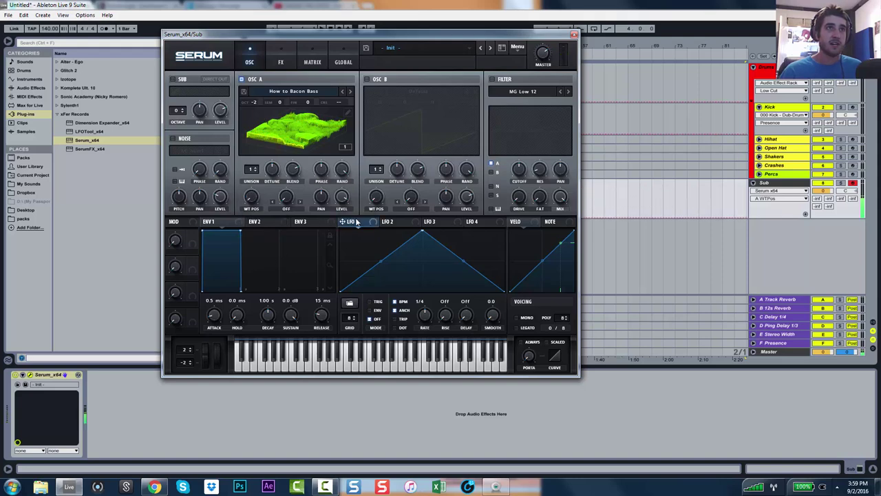
Assign LFO 1 to oscillator A's wavetable position, with a rising ramp shape and a 1/2 rate.
drag(345, 222, 252, 196)
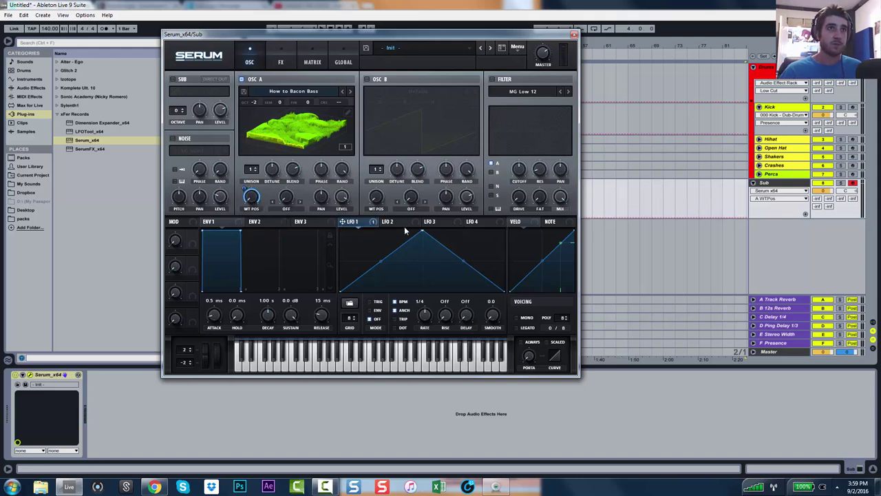
drag(422, 231, 532, 187)
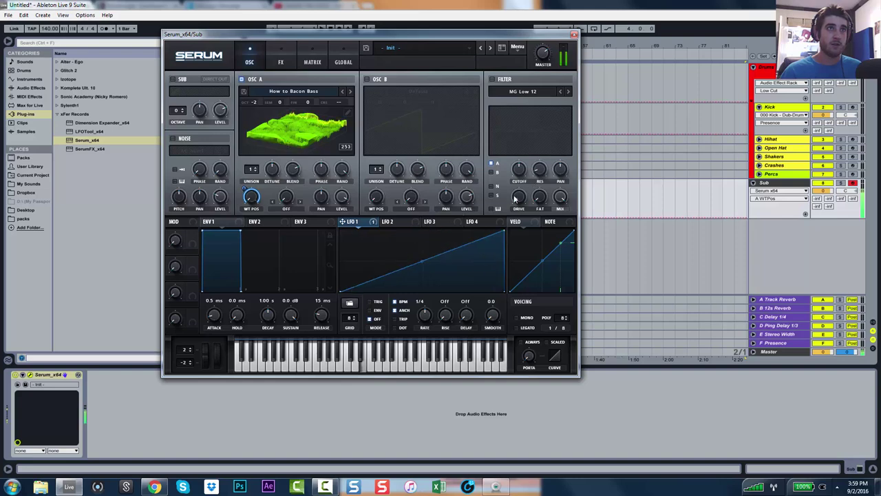
drag(425, 314, 425, 320)
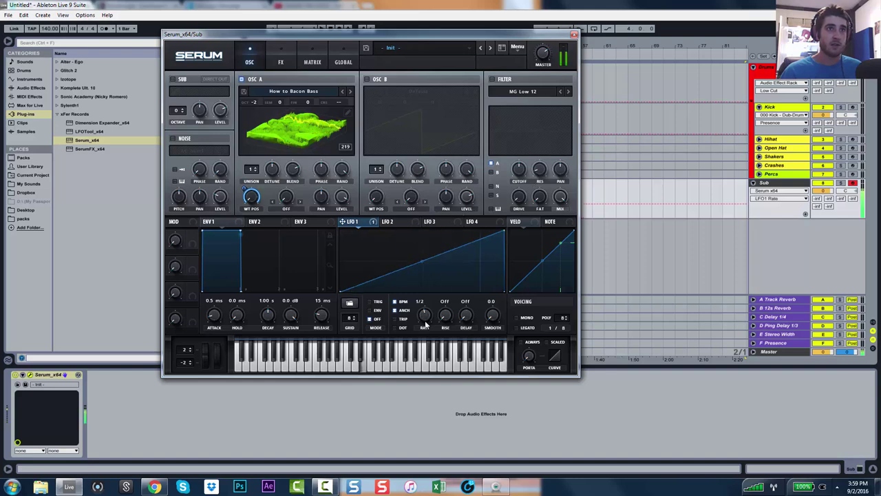
Put LFO 1 in Trig mode with a centred triangle shape and a rate of one bar.
click(378, 302)
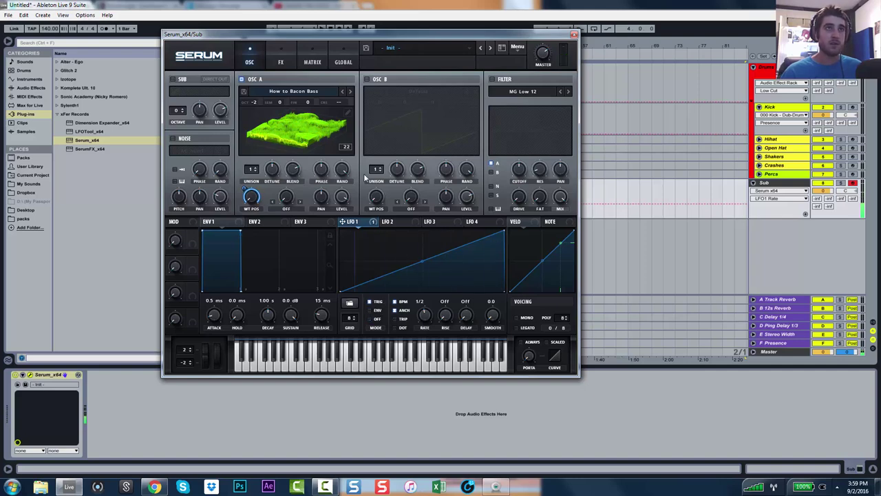
drag(504, 232, 421, 206)
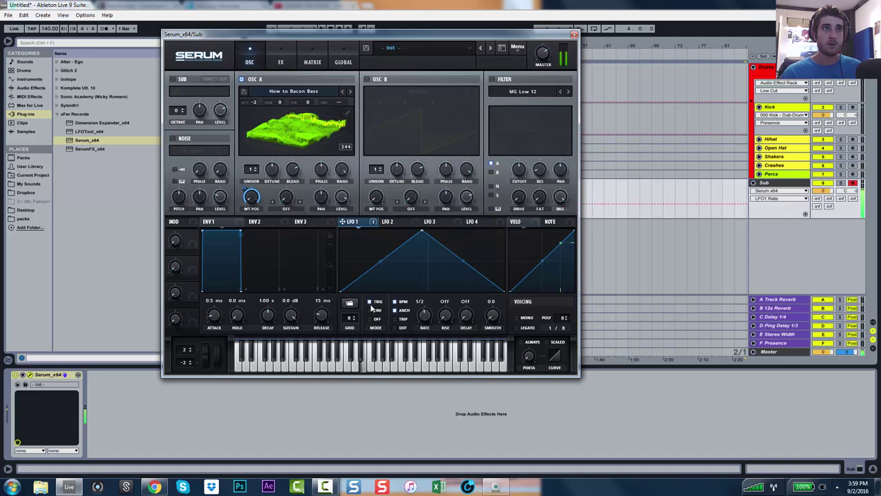
drag(423, 318, 424, 323)
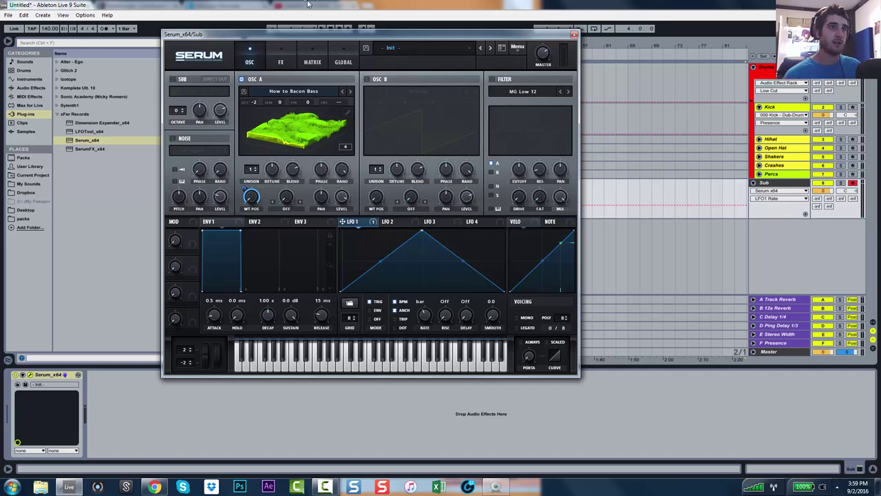
In oscillator A's wavetable editor, remove a multiselected block of frames starting at frame 2.
click(300, 137)
click(346, 111)
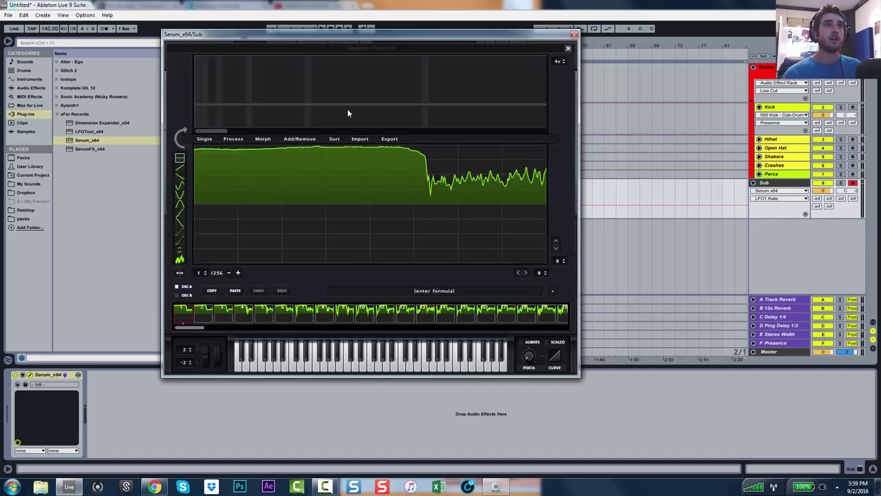
click(204, 311)
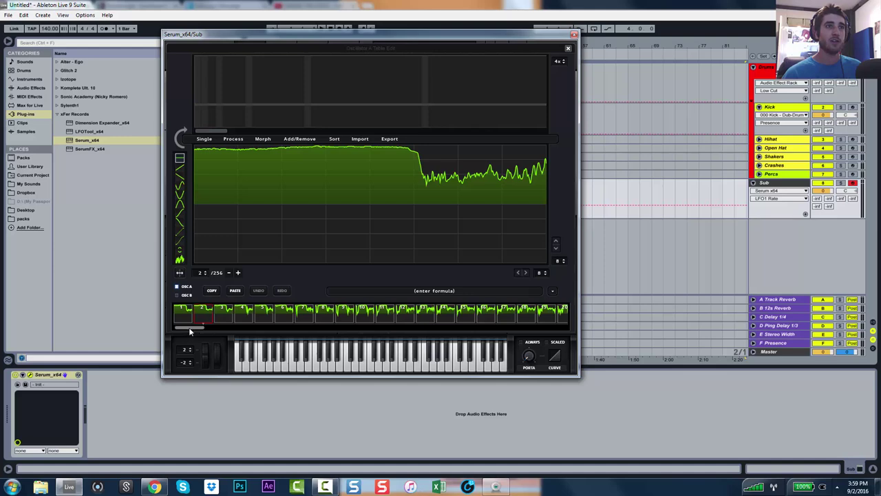
drag(188, 327, 212, 326)
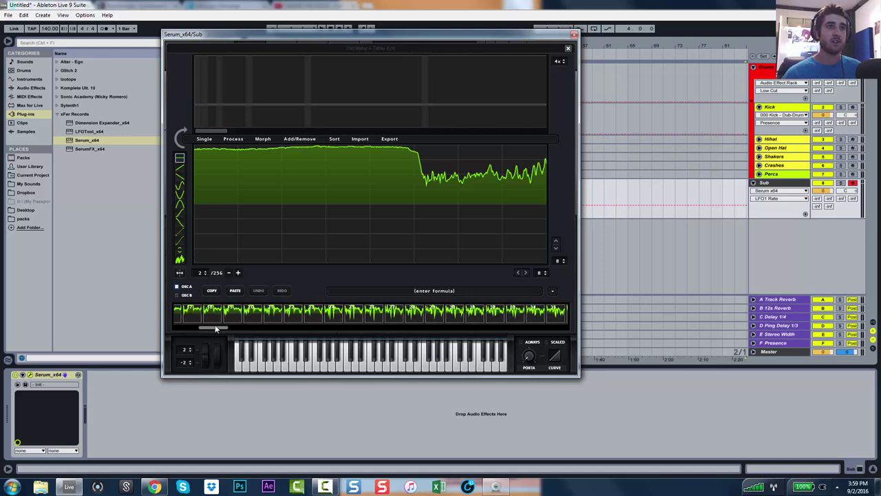
shift+click(255, 314)
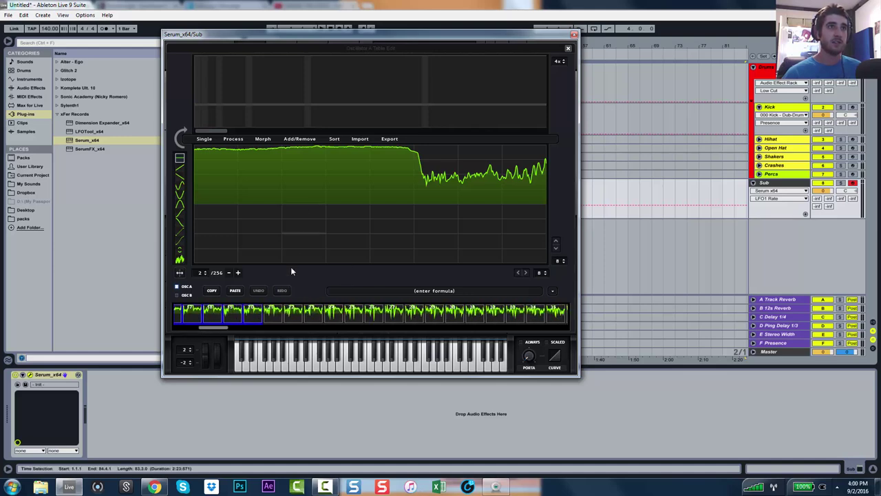
click(299, 140)
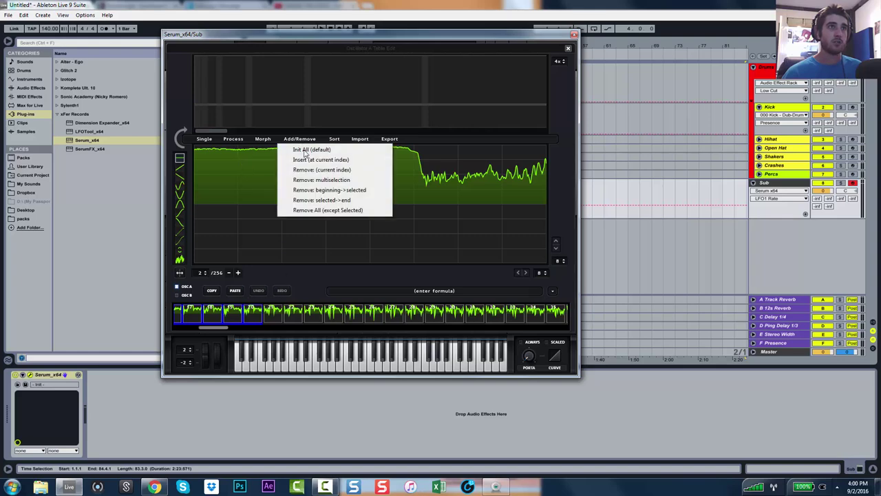
click(347, 181)
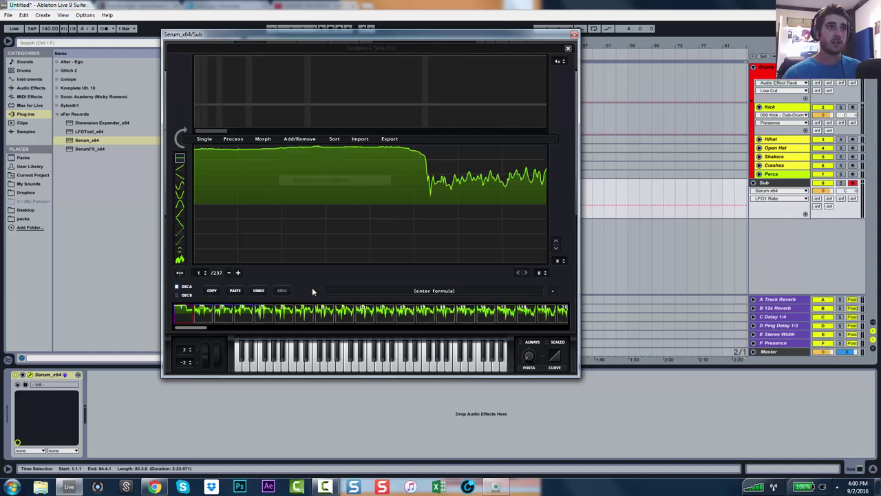
Remove frames 3 through 12 from the wavetable as a multiselection.
click(178, 327)
drag(182, 329, 154, 332)
click(198, 318)
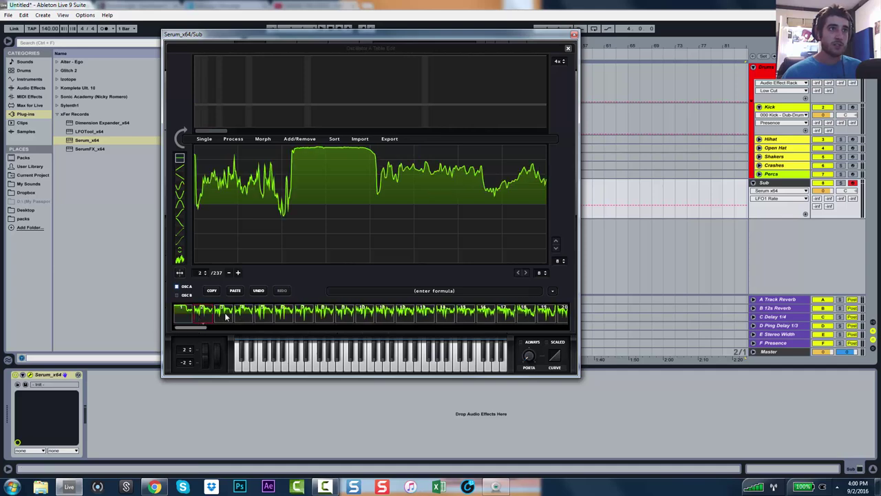
click(227, 316)
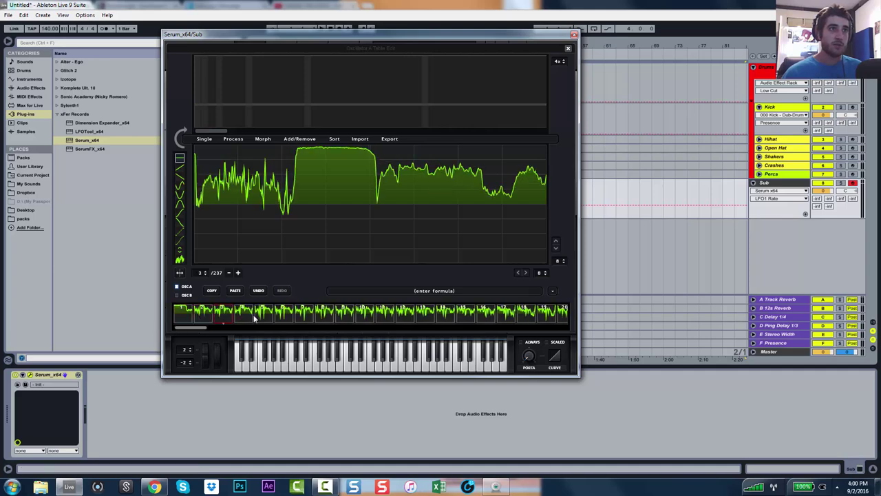
click(290, 141)
click(311, 180)
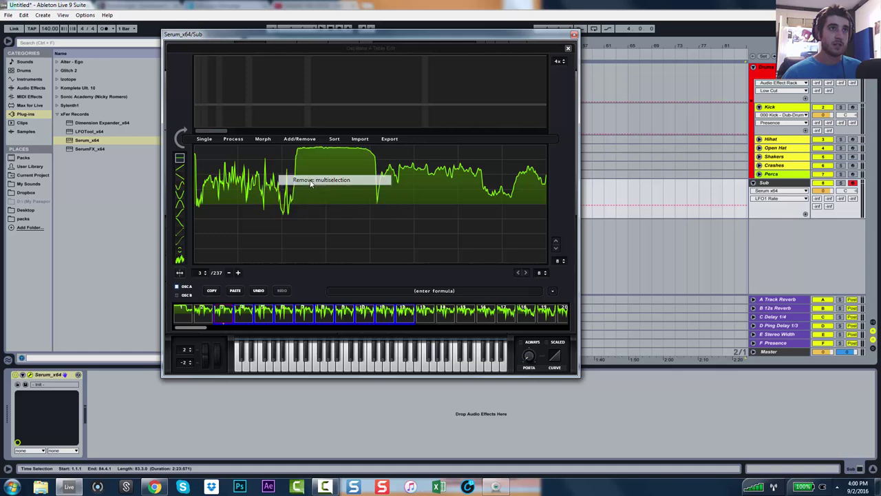
Keep removing multiselected blocks from frame 3 onward until the wavetable has nine frames.
click(224, 312)
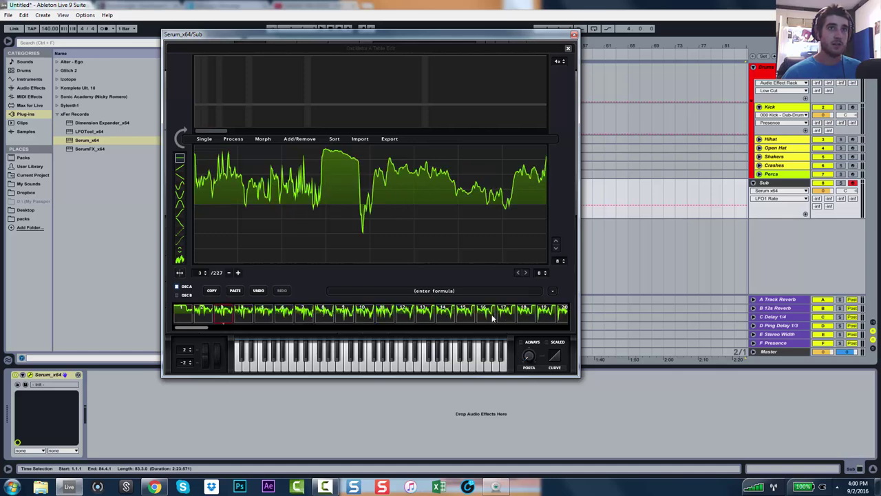
click(300, 138)
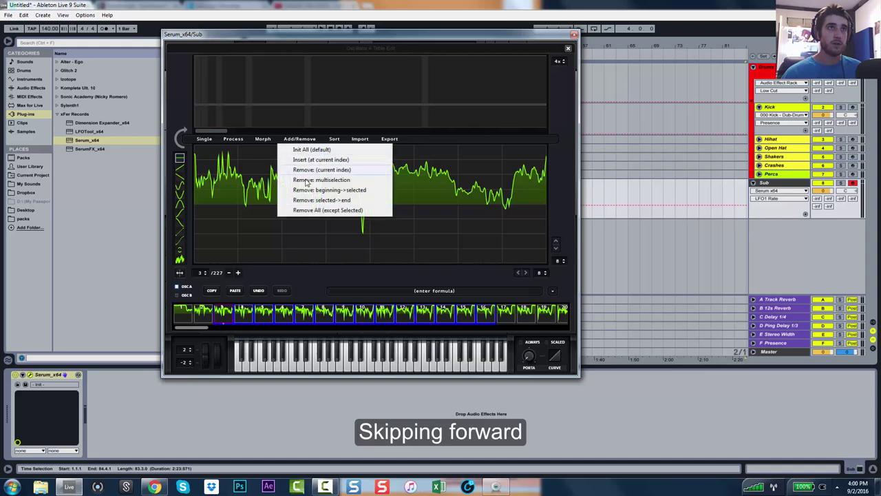
click(304, 248)
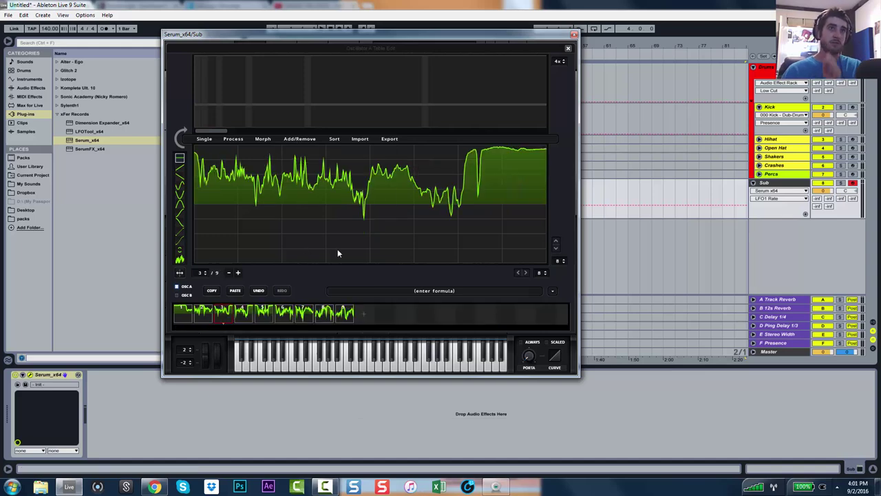
Apply the Morph - Spectral option to the nine wavetable frames and close the wavetable editor.
click(347, 313)
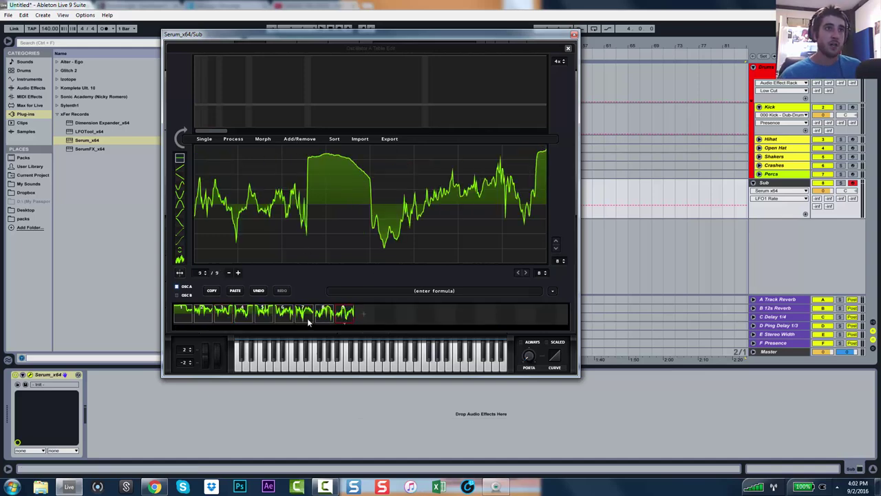
click(264, 139)
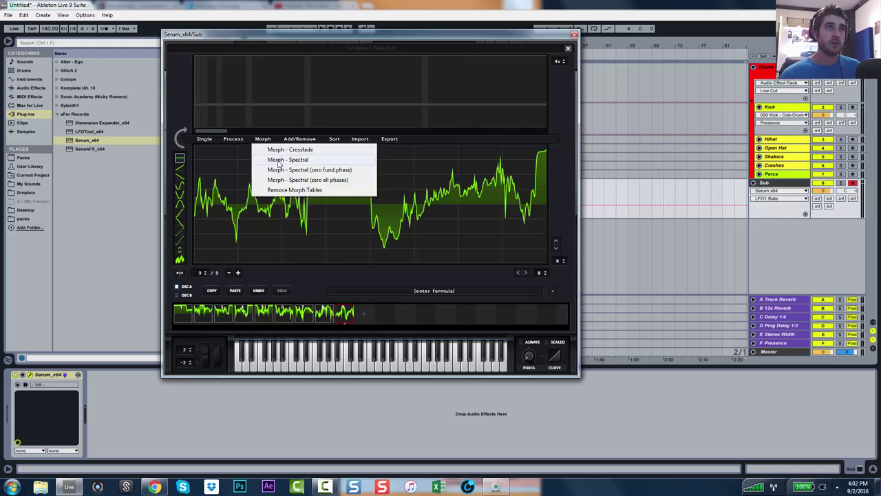
click(278, 161)
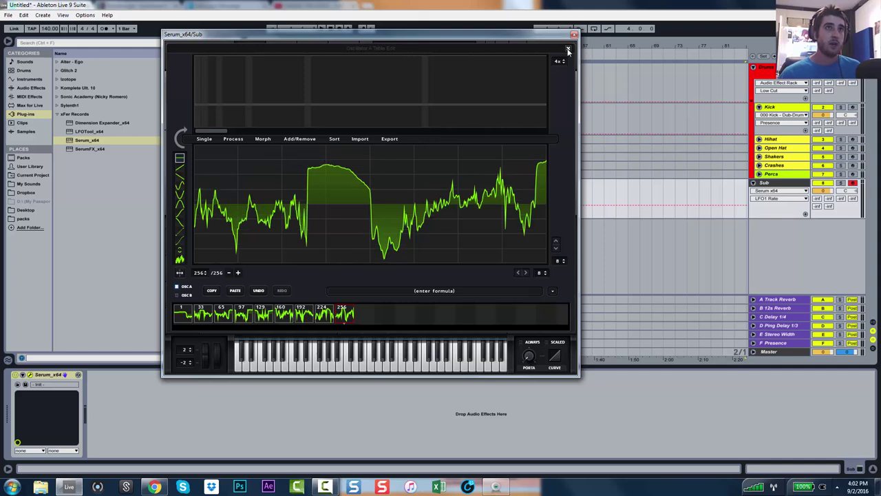
click(568, 49)
Return oscillator A's wavetable display to 3D, turn its wavetable position fully down and set its octave to -3.
click(292, 146)
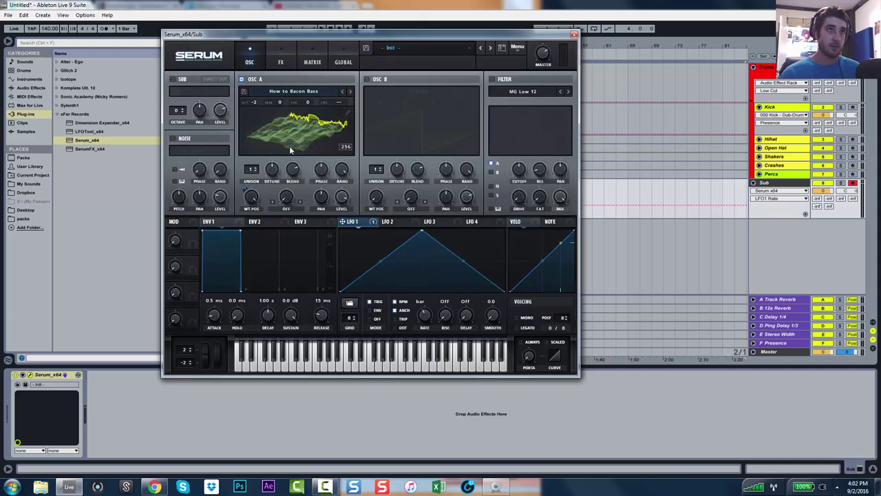
drag(251, 195, 273, 337)
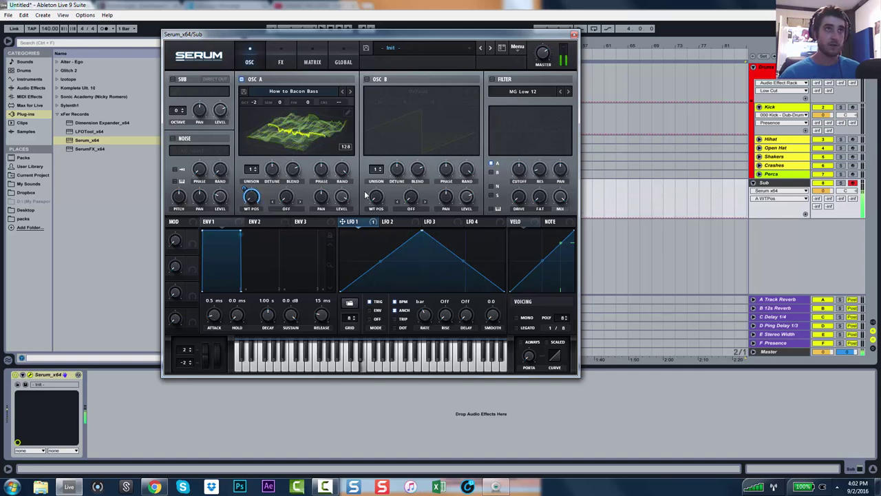
drag(254, 103, 258, 123)
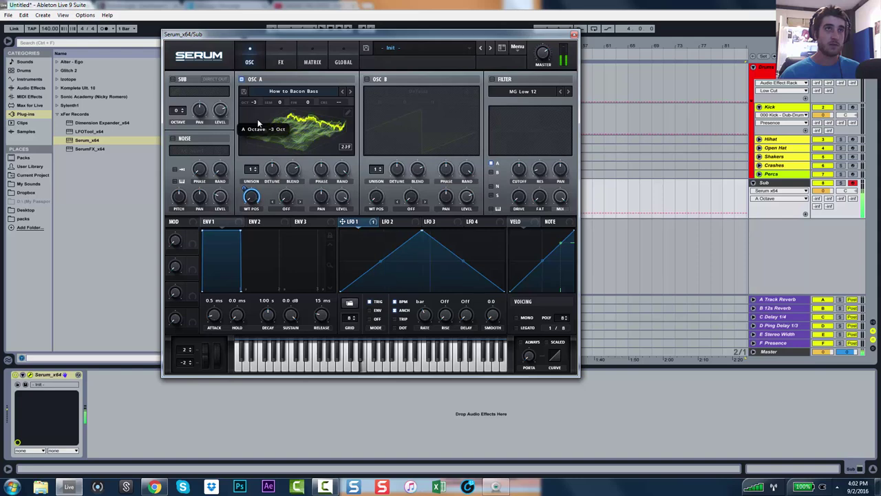
Try the Morph - Spectral (zero fund.phase) option on oscillator A's wavetable, and undo that morph.
click(350, 117)
click(296, 139)
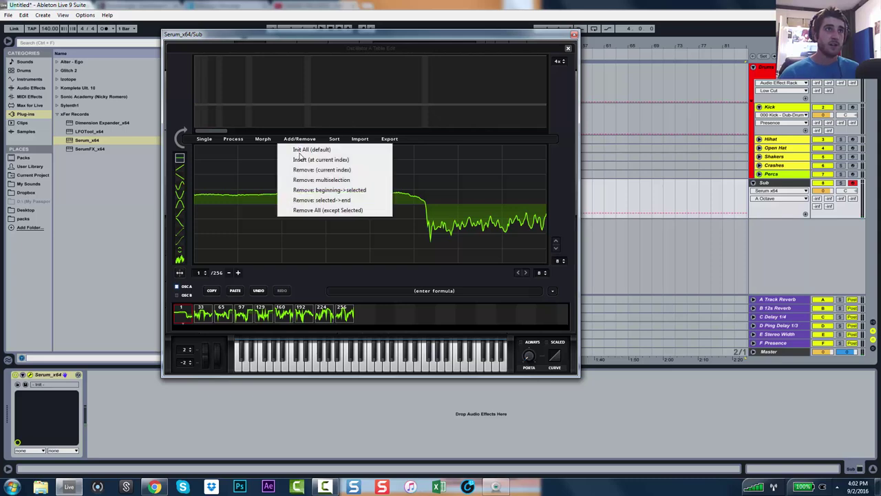
click(265, 139)
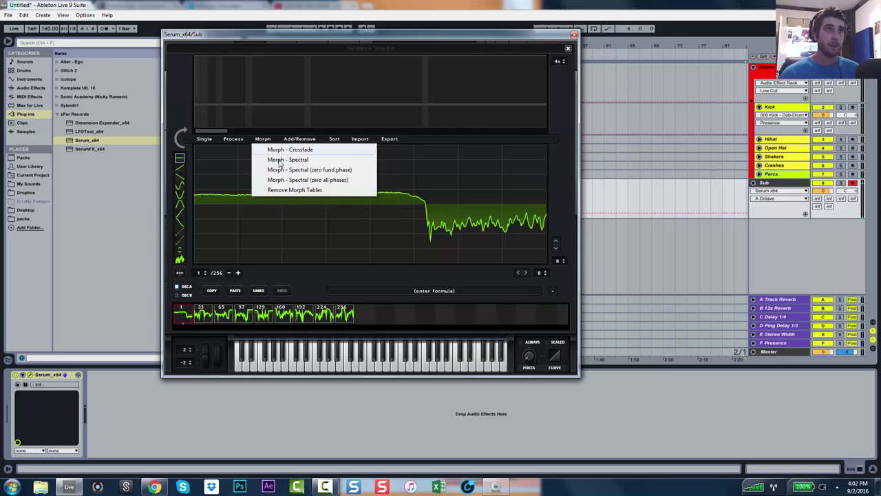
click(334, 170)
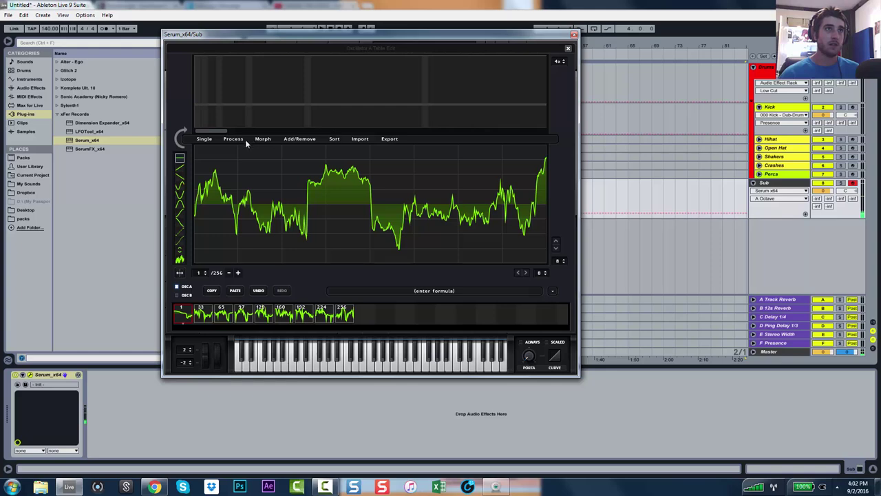
click(258, 292)
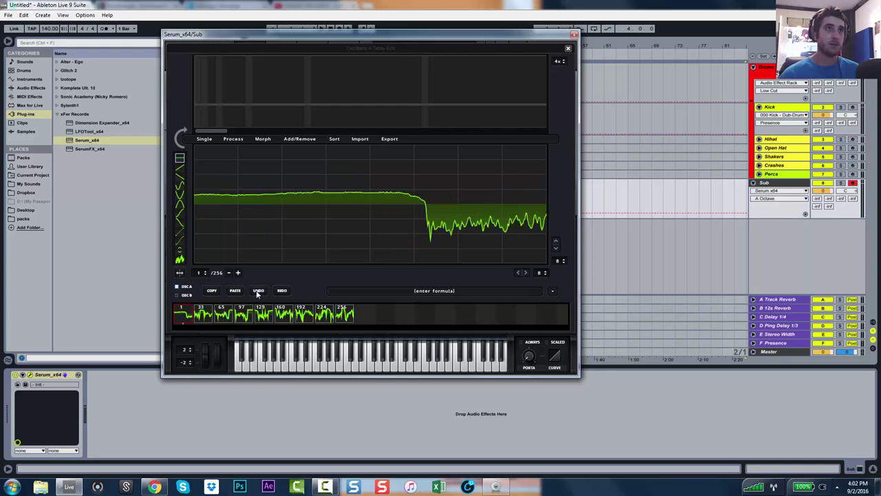
Apply the Morph - Spectral (zero all phases) option to oscillator A's wavetable frames.
click(284, 140)
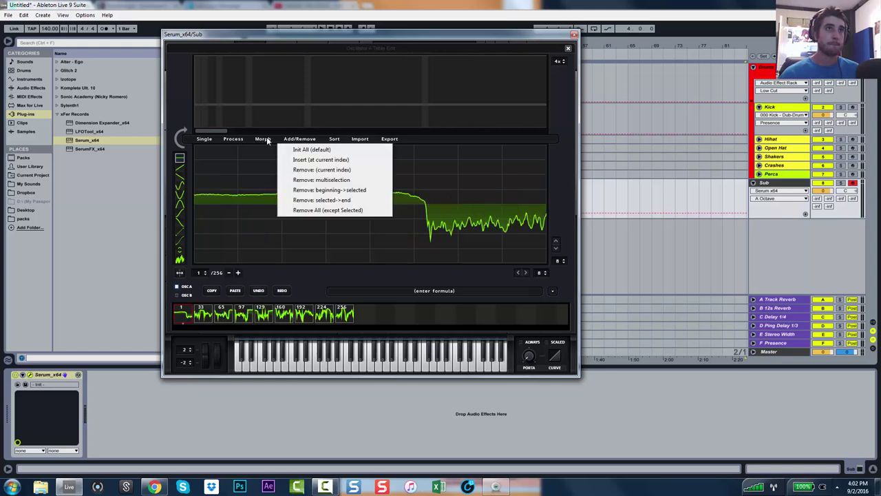
click(268, 140)
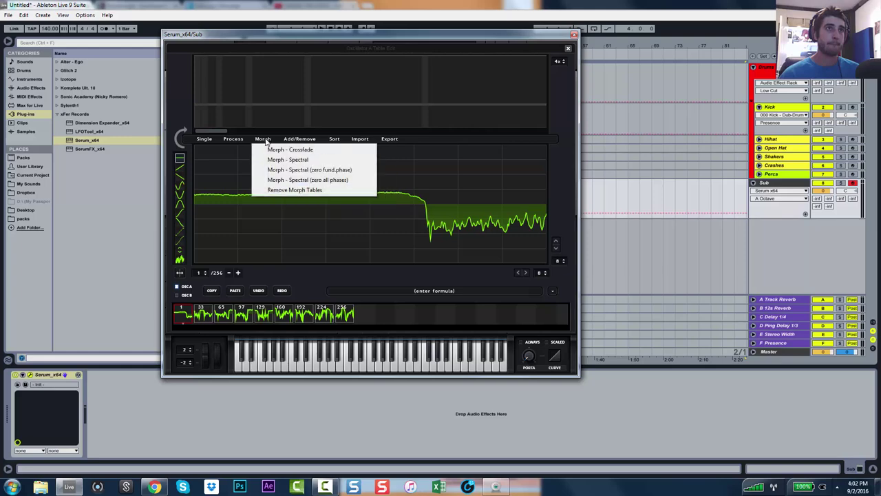
click(286, 180)
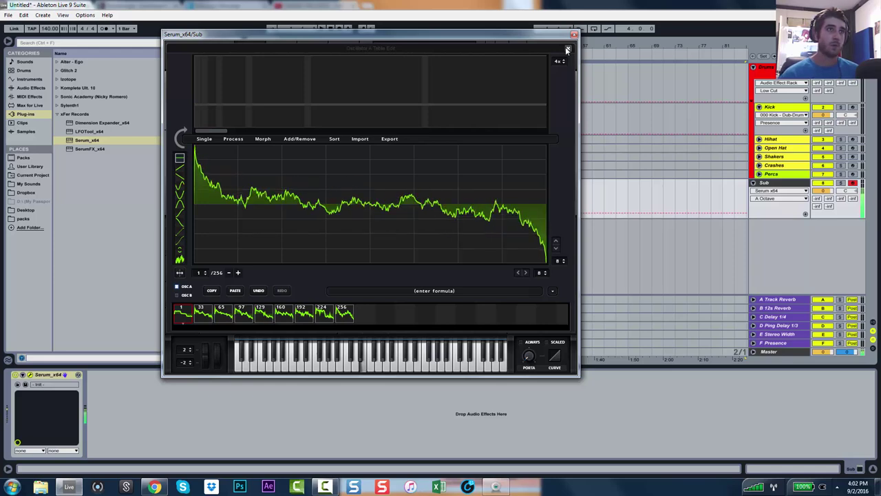
Normalize each wavetable frame separately, remove the DC offset from the frames, and close the wavetable editor.
click(262, 139)
click(234, 140)
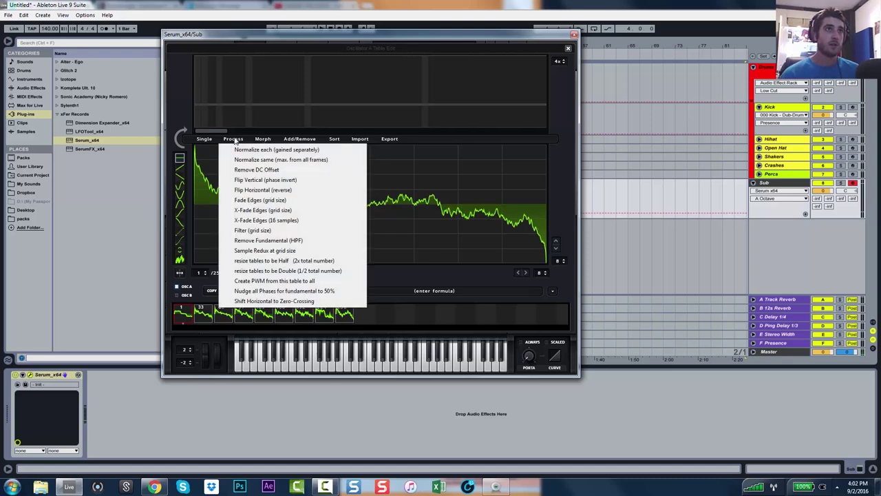
click(243, 149)
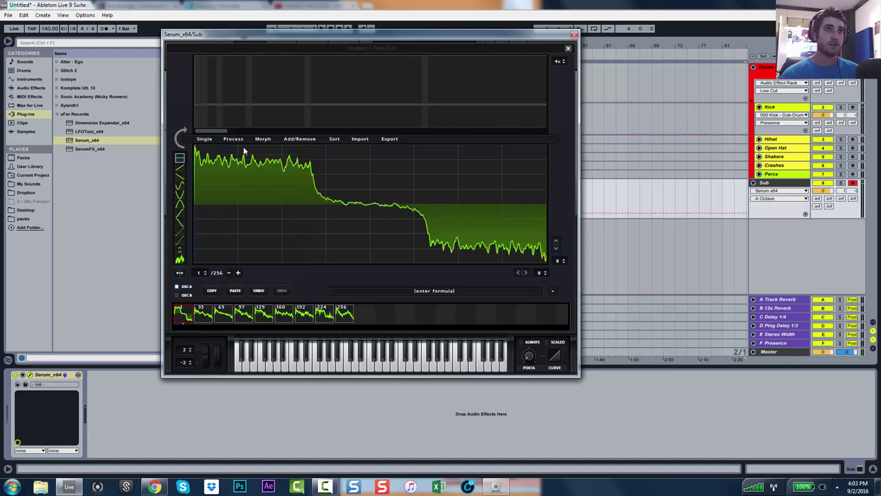
click(261, 139)
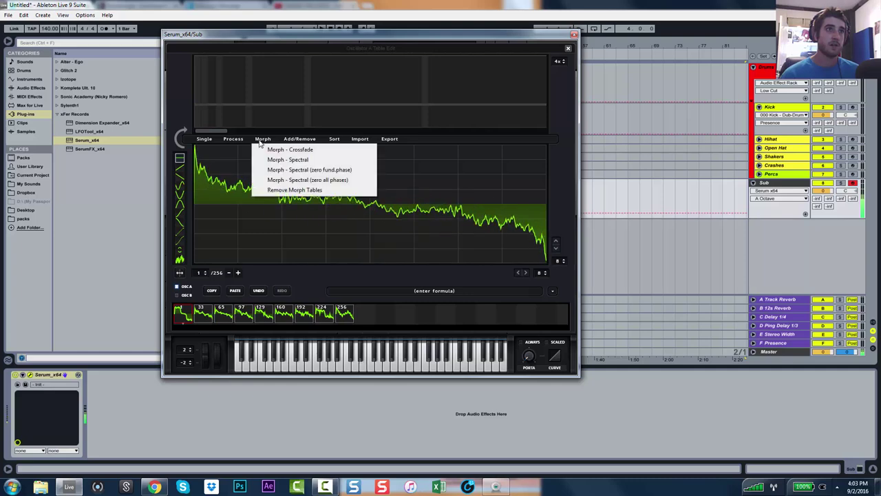
click(233, 139)
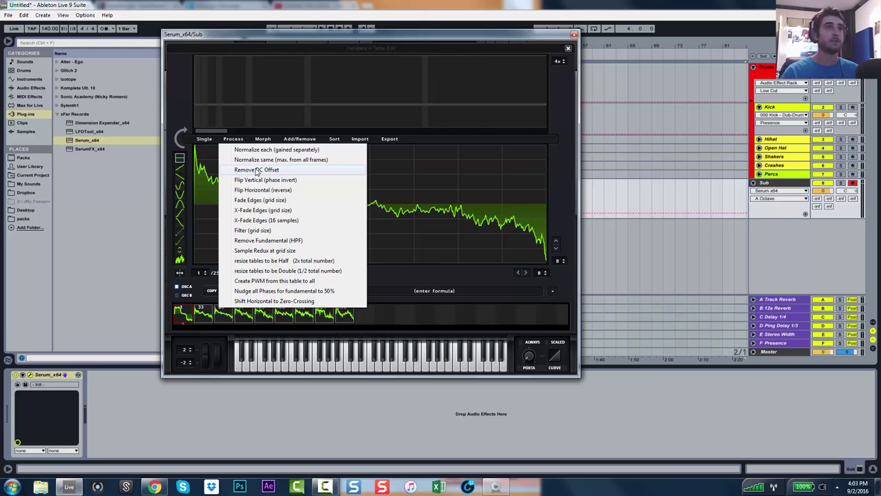
click(256, 170)
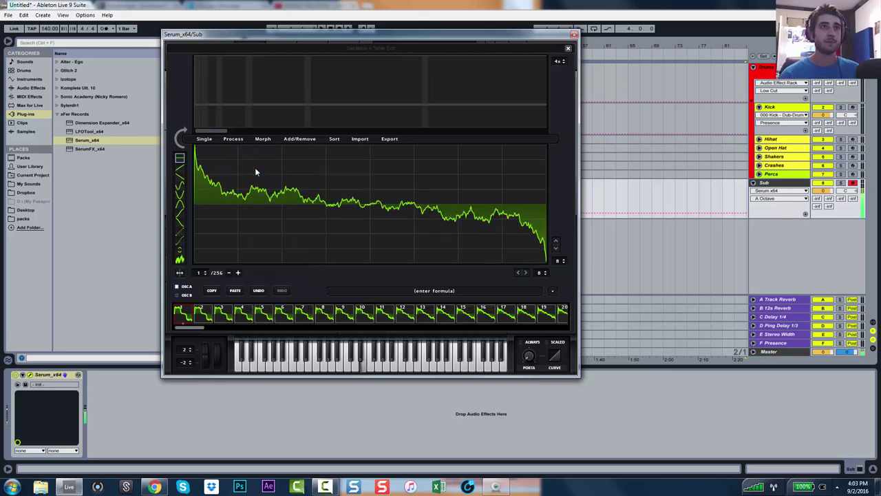
click(568, 48)
mouse_move(254, 102)
mouse_down()
mouse_move(259, 128)
mouse_move(260, 110)
mouse_up()
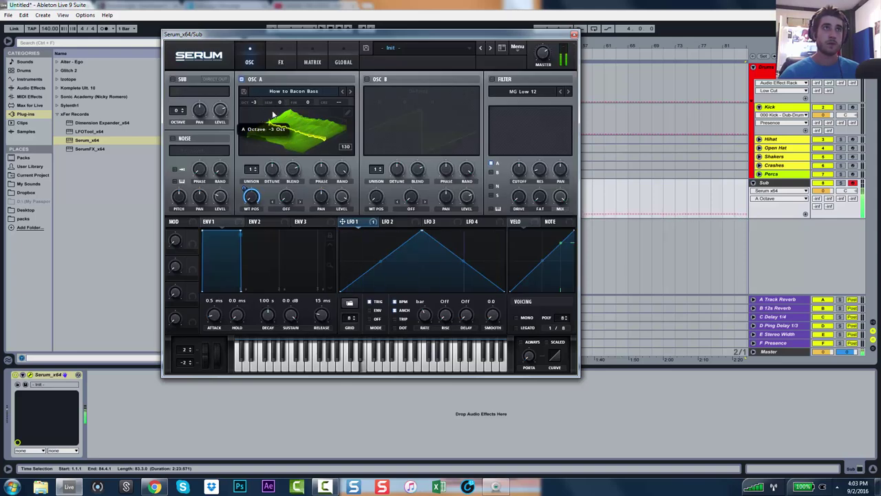
Reshape LFO 1 from a triangle into a single rising curve that bows upward, and set its rate to 1/4.
click(427, 313)
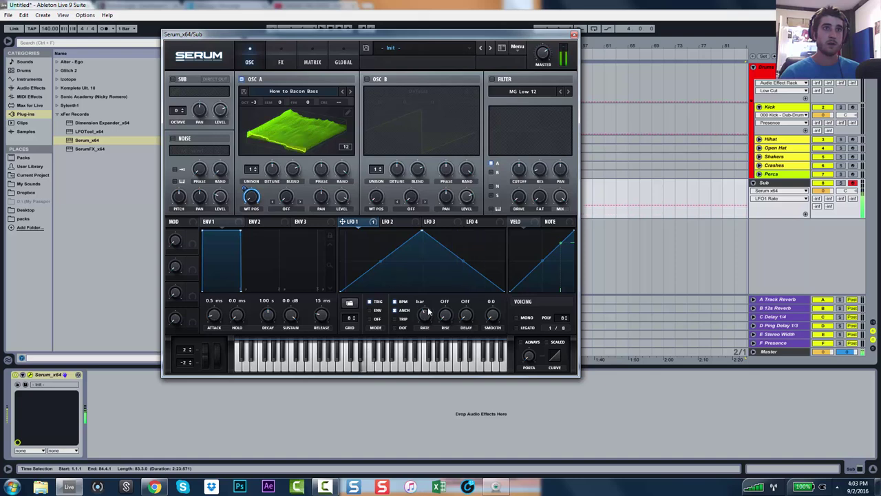
drag(429, 312, 431, 315)
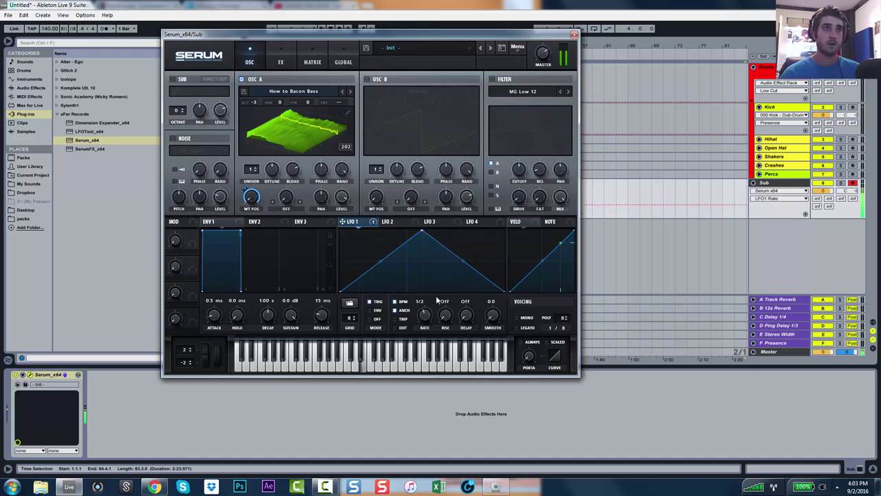
drag(422, 230, 522, 208)
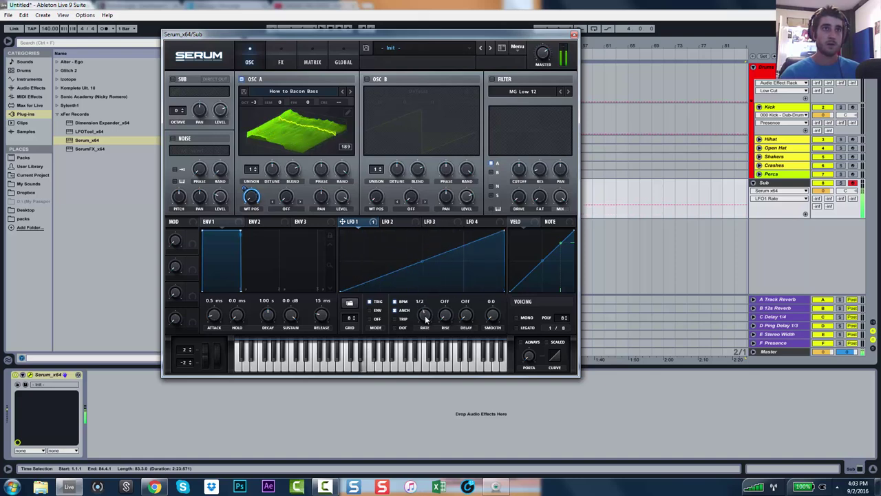
drag(426, 316, 432, 313)
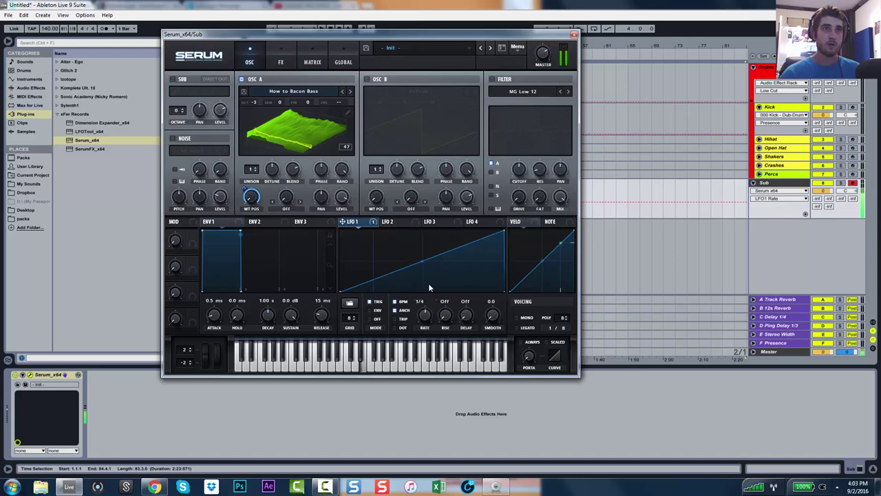
drag(422, 263, 442, 248)
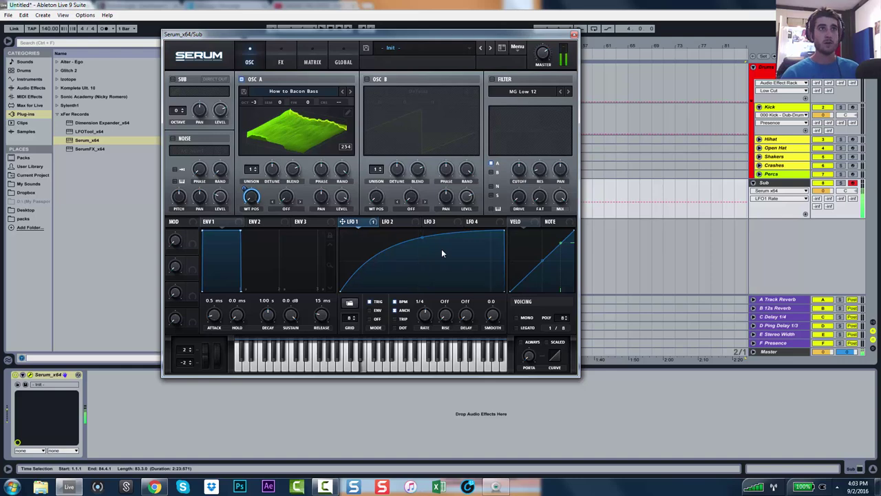
Enable oscillator B and try the FM (from B) warp on oscillator A at about 82%, with oscillator B's level turned down.
click(492, 79)
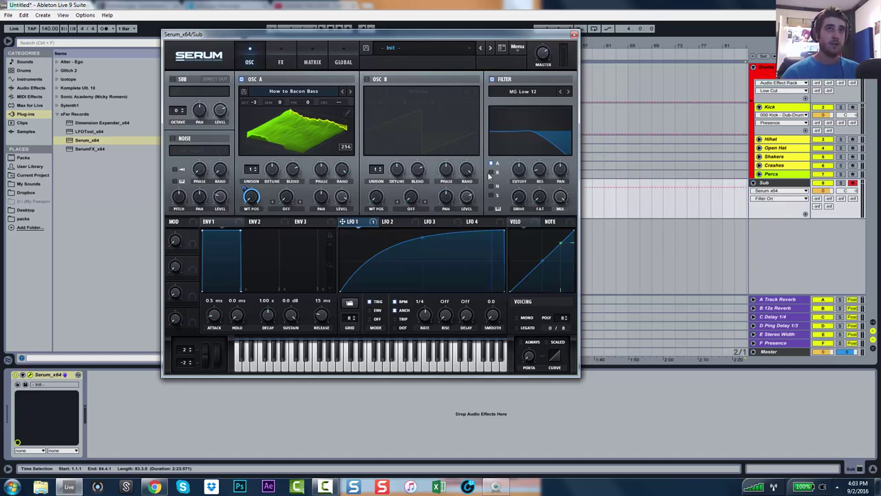
click(366, 79)
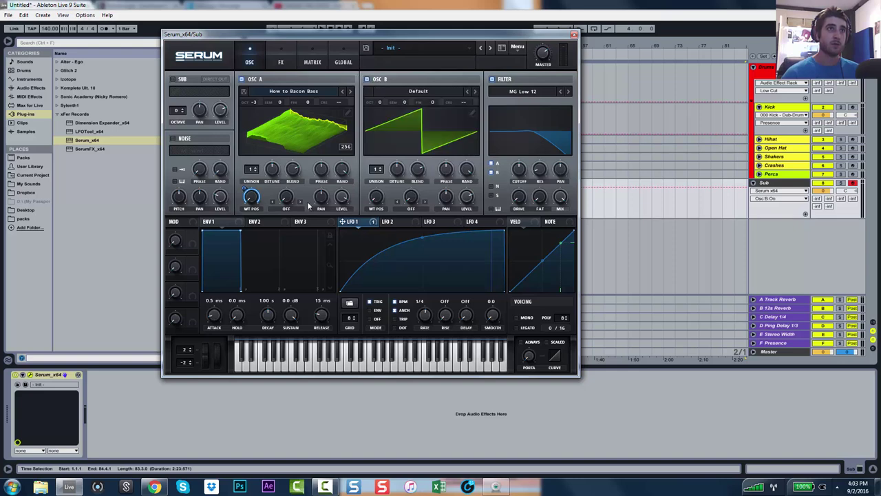
click(285, 209)
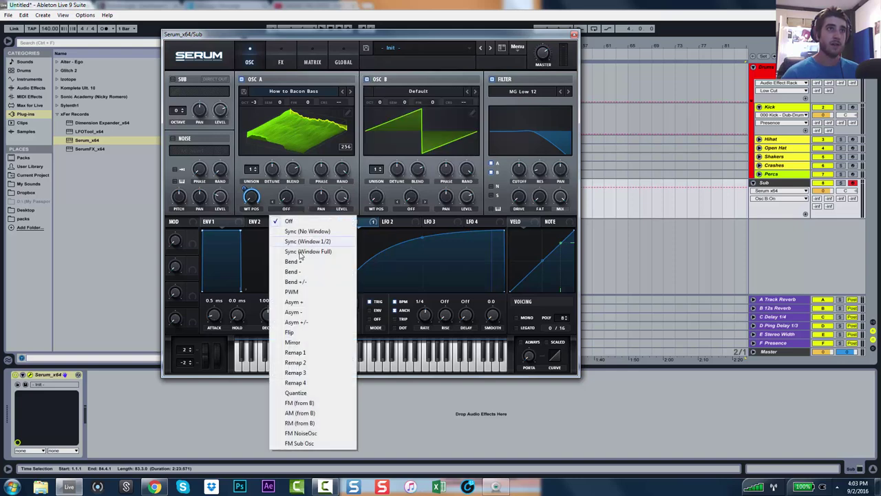
click(308, 407)
drag(286, 198, 305, 200)
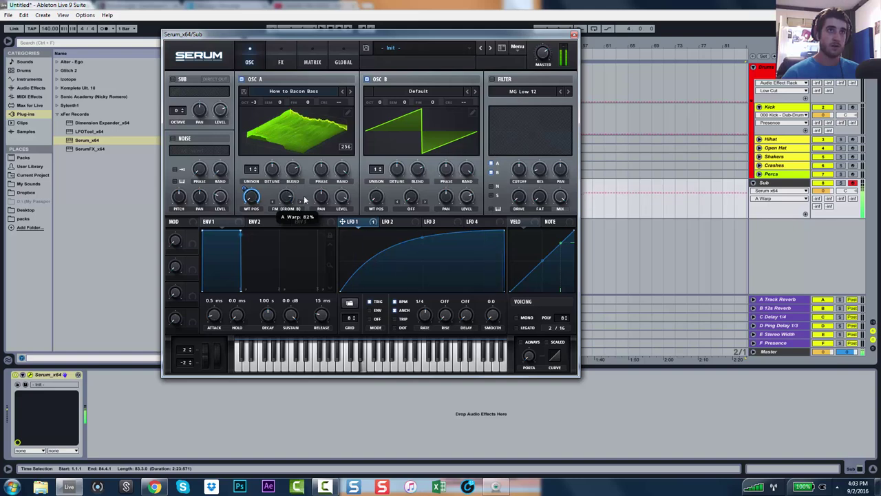
click(342, 199)
drag(470, 196, 425, 379)
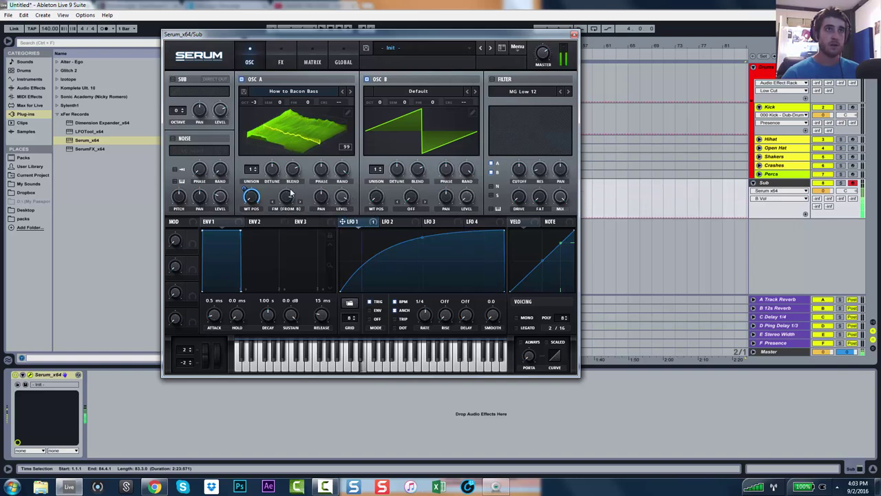
Turn down oscillator A's warp amount, set its warp mode back to Off and disable oscillator B.
drag(291, 194, 292, 243)
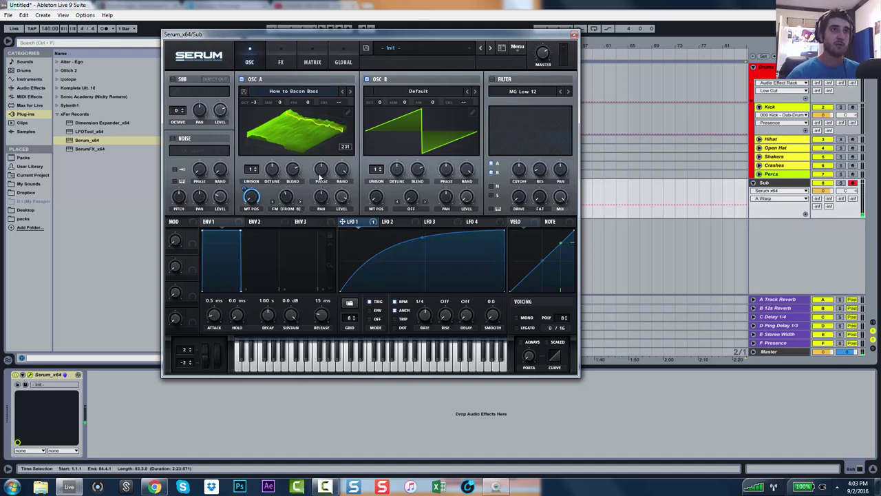
click(286, 209)
click(286, 225)
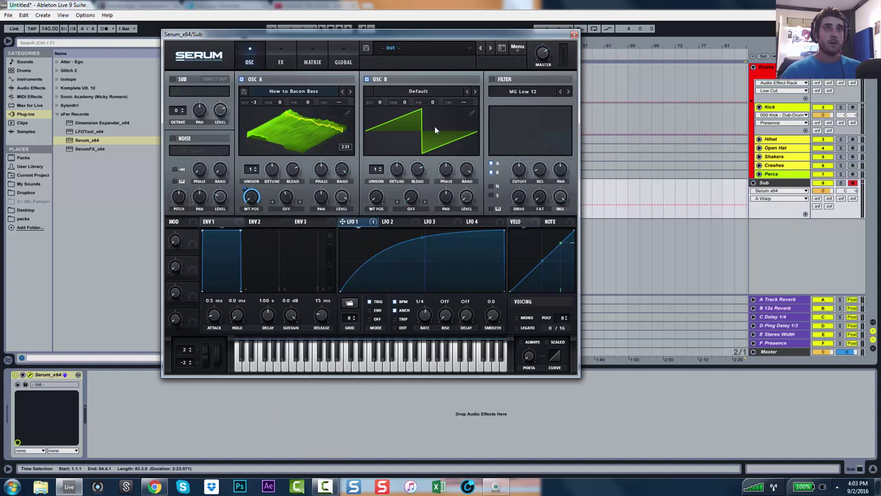
click(367, 79)
Enable the MG Low 12 filter for oscillator A only, with LFO 1 modulating a lowered cutoff and the fat amount at 17%.
click(495, 80)
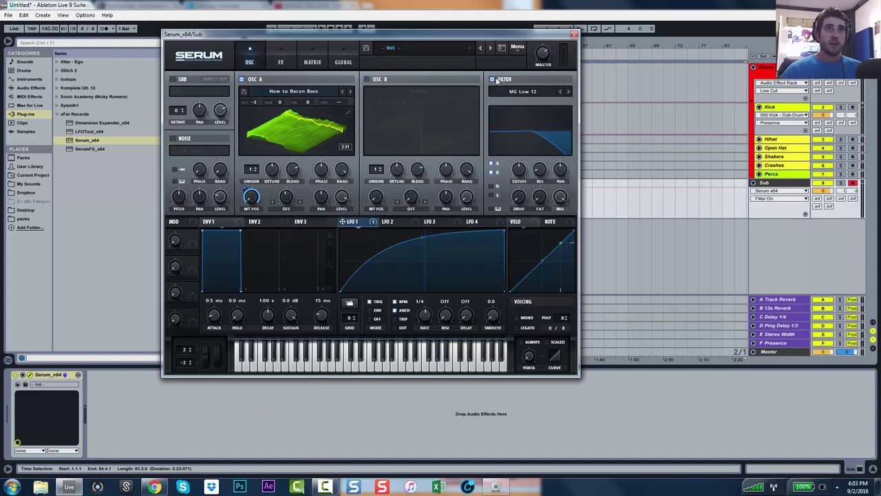
click(492, 172)
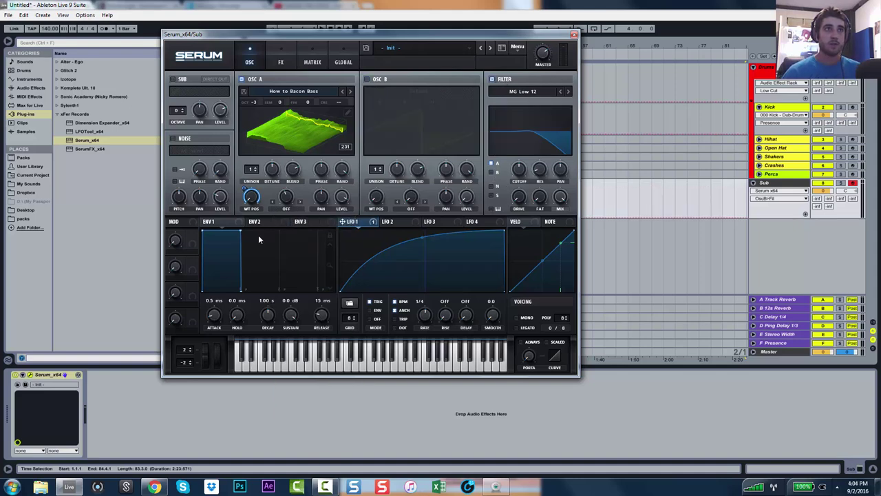
drag(523, 174, 515, 167)
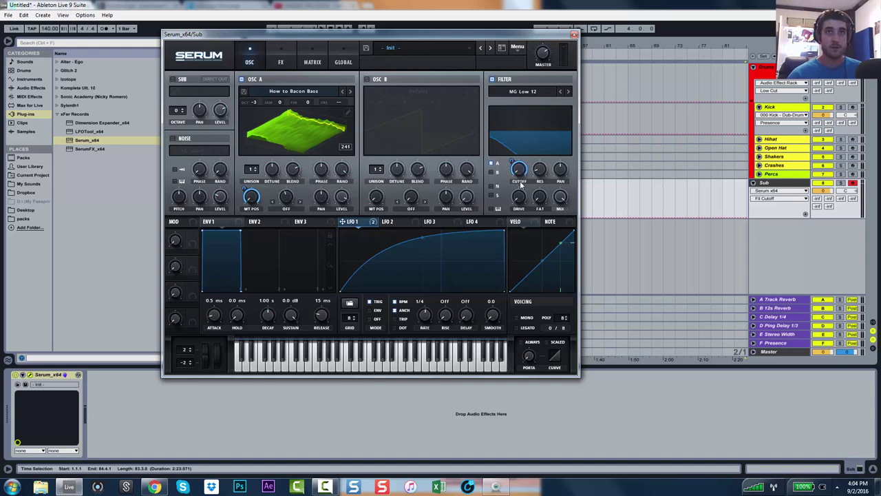
mouse_move(519, 172)
mouse_down()
mouse_move(520, 127)
mouse_move(535, 165)
mouse_move(512, 164)
mouse_move(519, 178)
mouse_up()
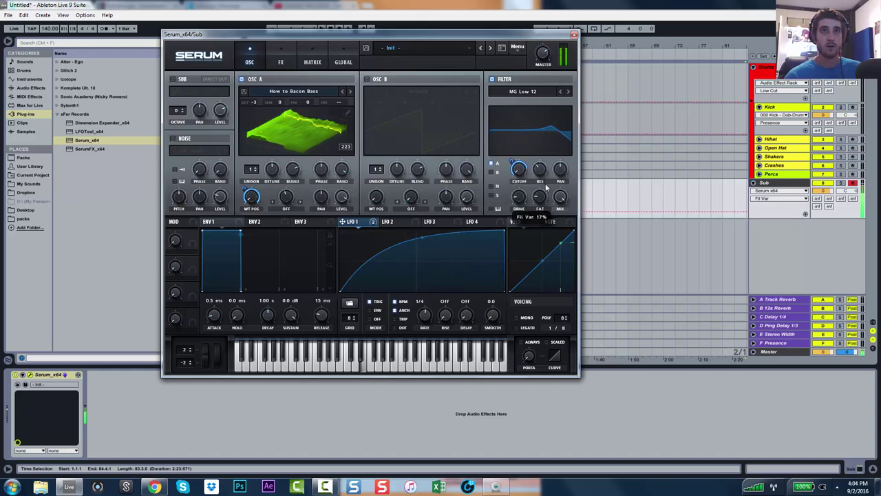
drag(560, 213, 560, 239)
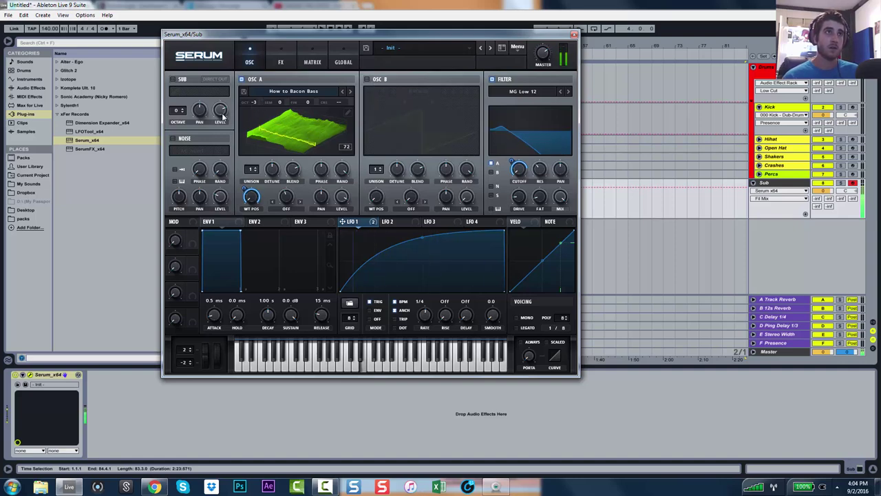
Enable the sub oscillator, set its octave to -3 and modulate its level with LFO 1.
click(173, 79)
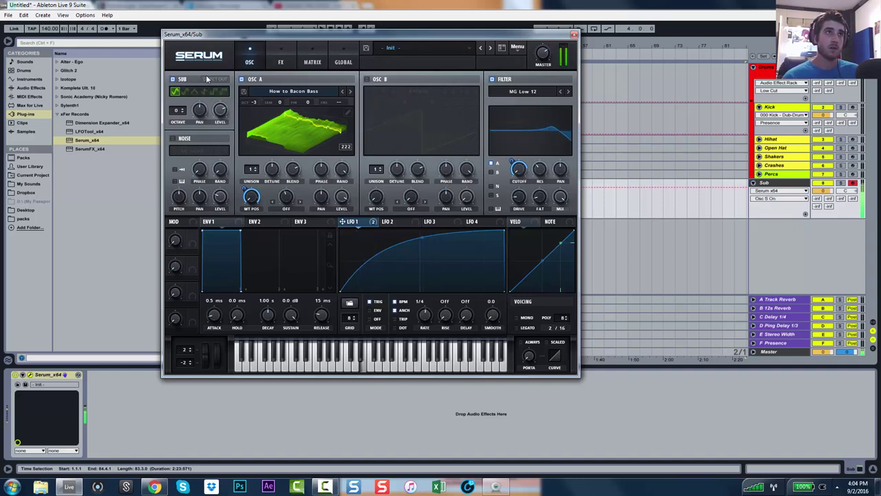
click(183, 112)
click(182, 112)
click(183, 112)
drag(221, 111, 235, 43)
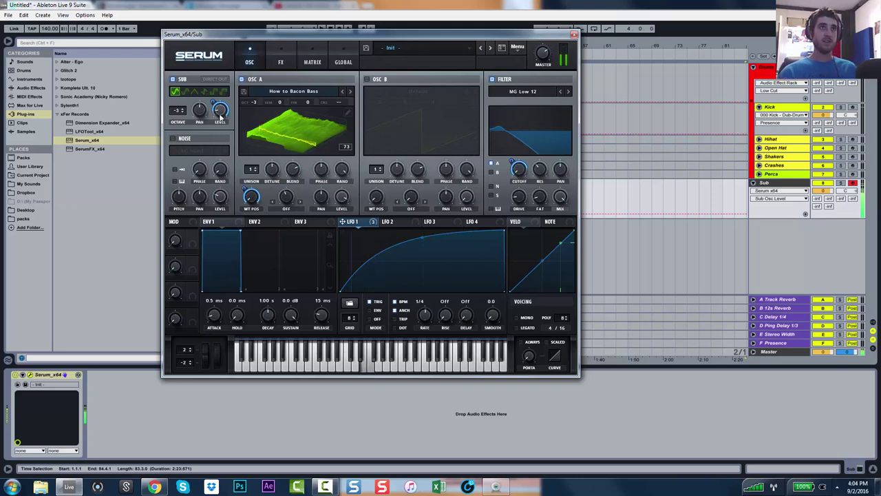
Enable the Hyper/Dimension effect, set the Hyper mix to 0% and the Dimension size to 13%, and lower the Dimension mix.
click(281, 62)
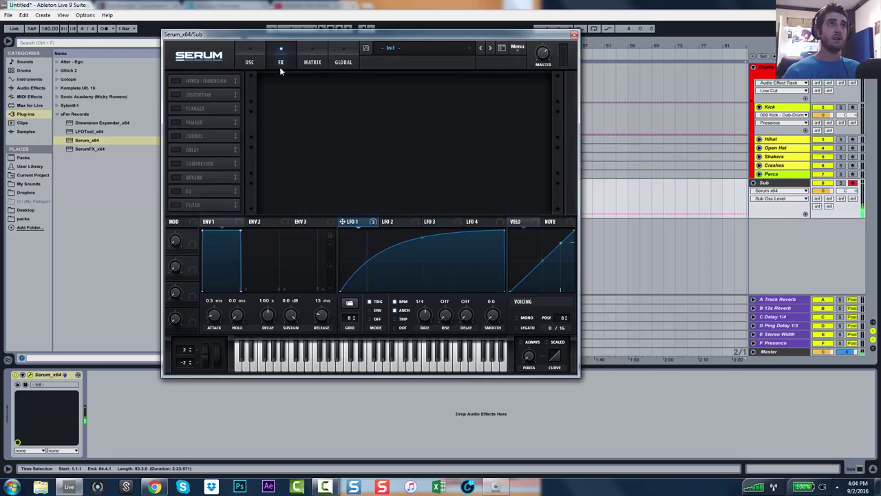
click(176, 81)
click(422, 86)
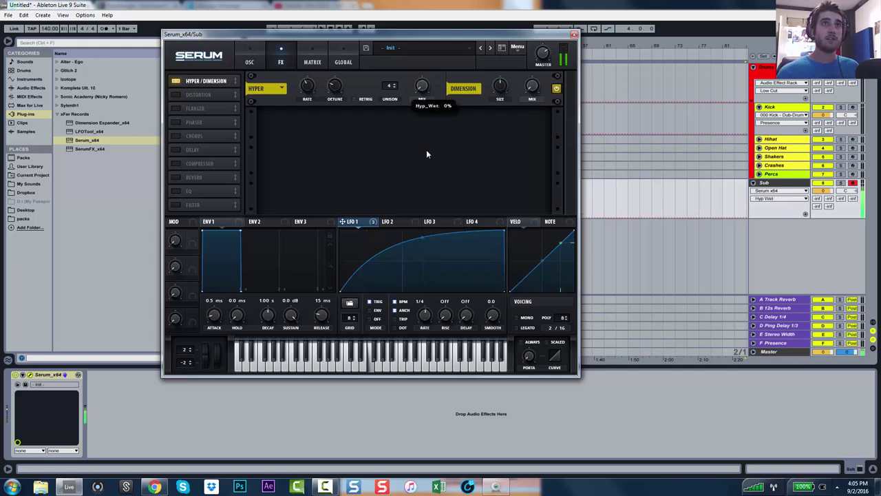
click(500, 86)
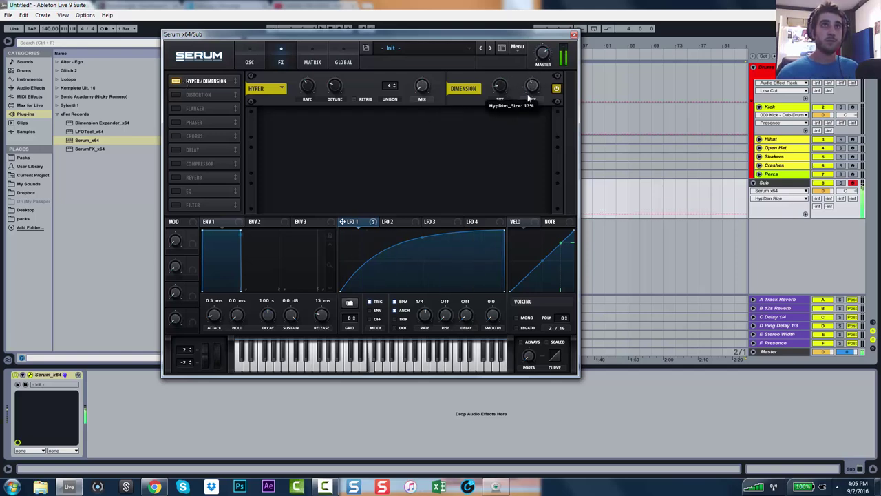
click(532, 85)
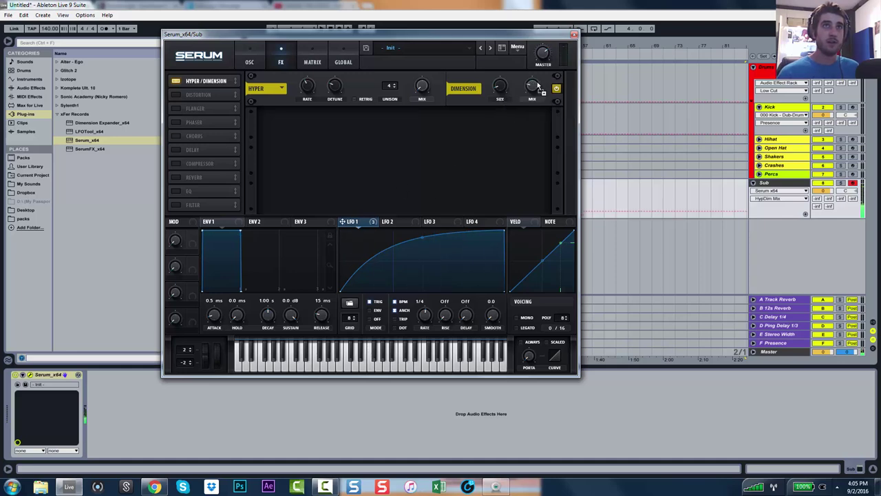
Modulate the Dimension mix with LFO 1 and set the Dimension size to 33%.
drag(532, 84, 535, 109)
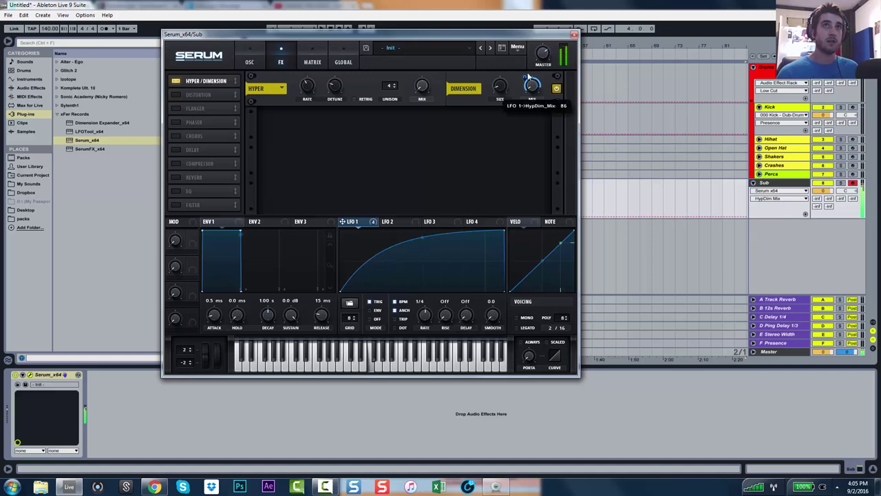
click(501, 84)
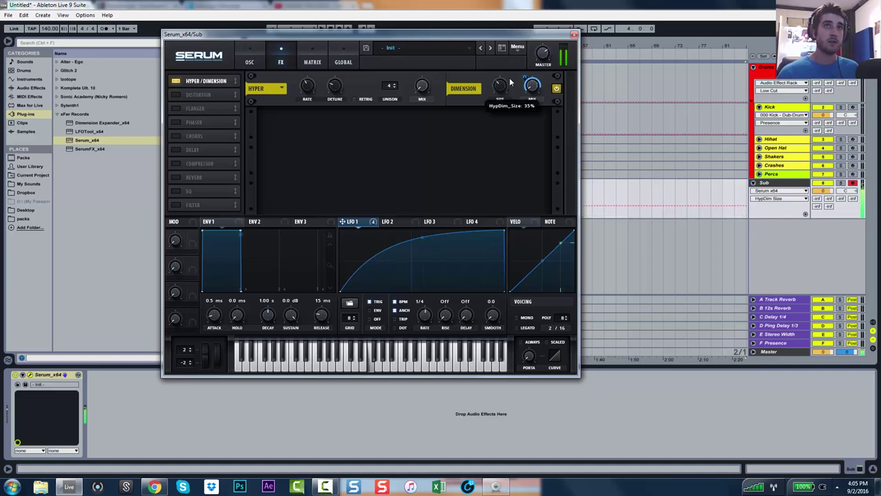
drag(501, 86, 527, 90)
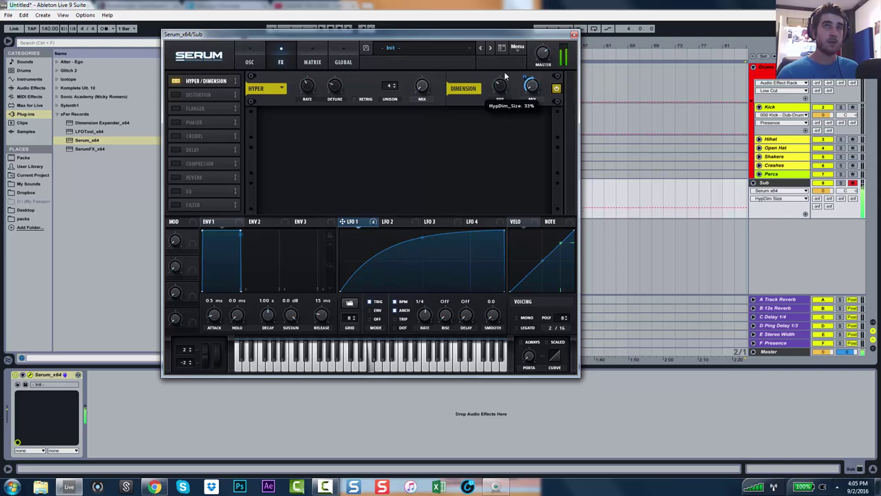
Enable the Tube distortion effect, place it before Hyper/Dimension in the effects chain, and adjust its drive and mix levels.
click(177, 94)
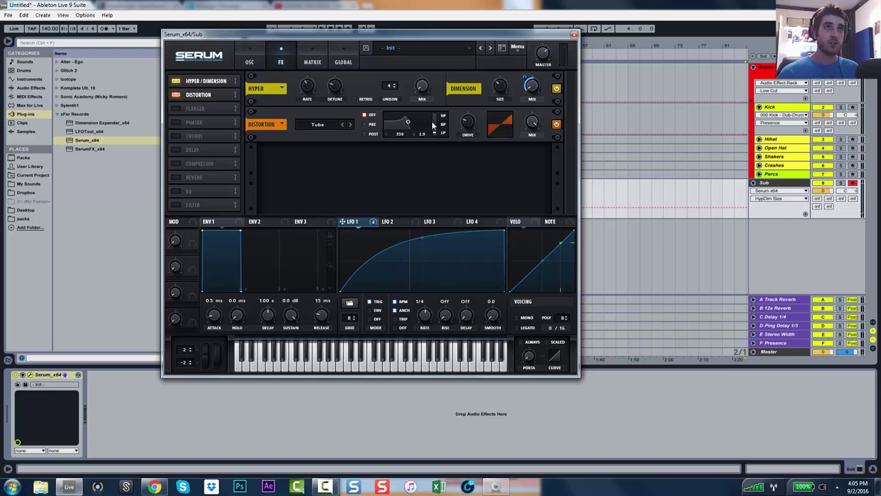
drag(195, 95, 196, 79)
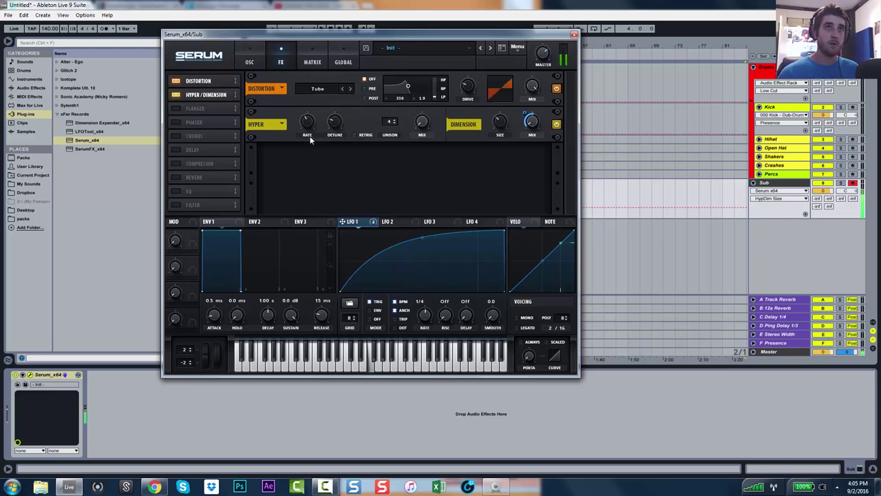
drag(469, 89, 469, 53)
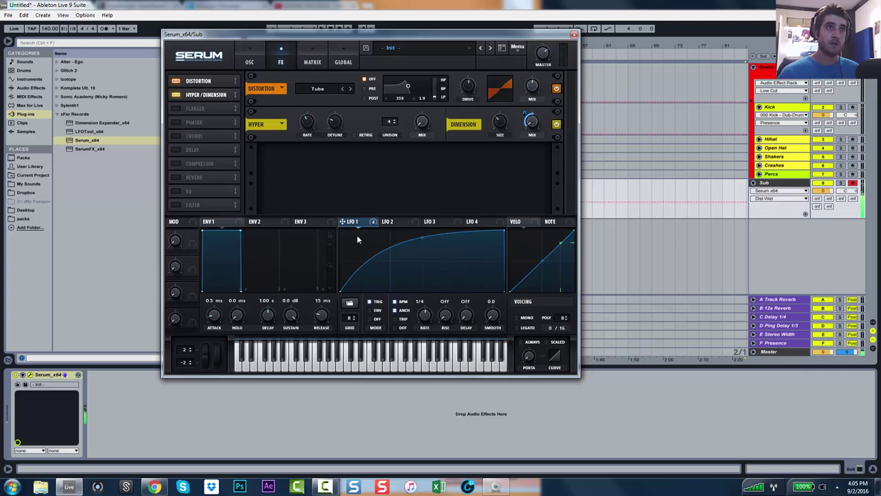
Modulate the distortion's drive and mix with LFO 1.
drag(343, 222, 363, 188)
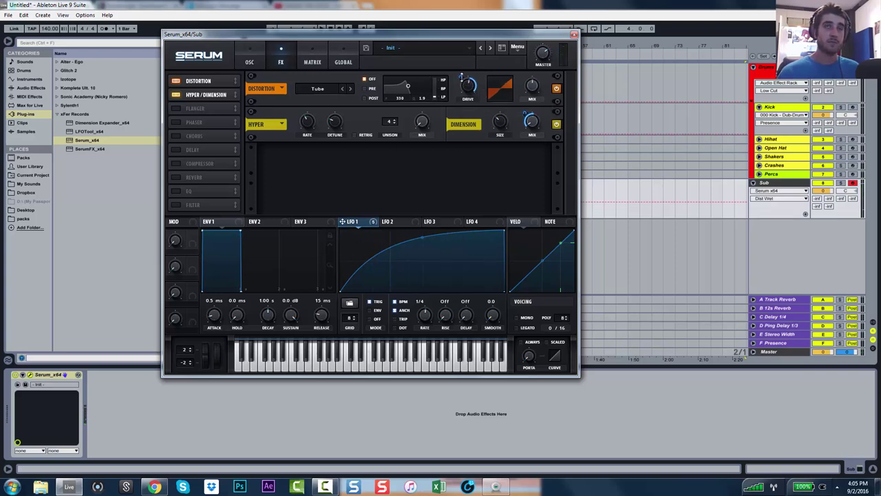
drag(461, 77, 462, 79)
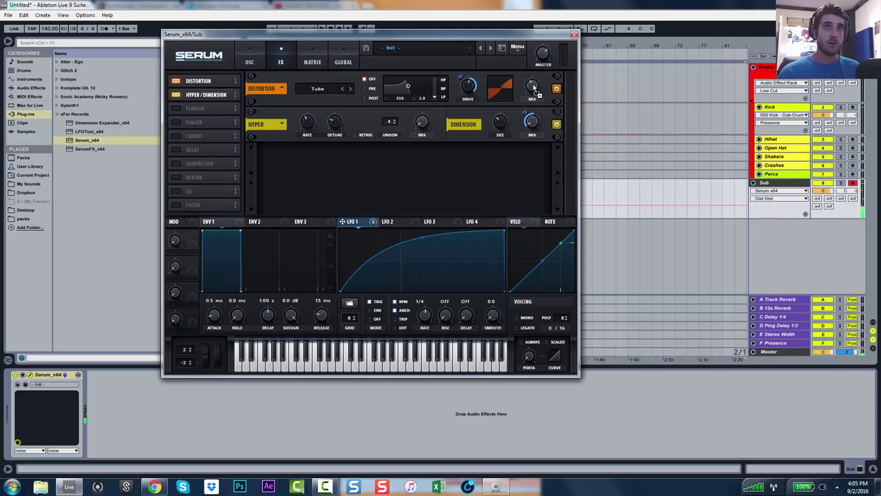
drag(534, 87, 533, 85)
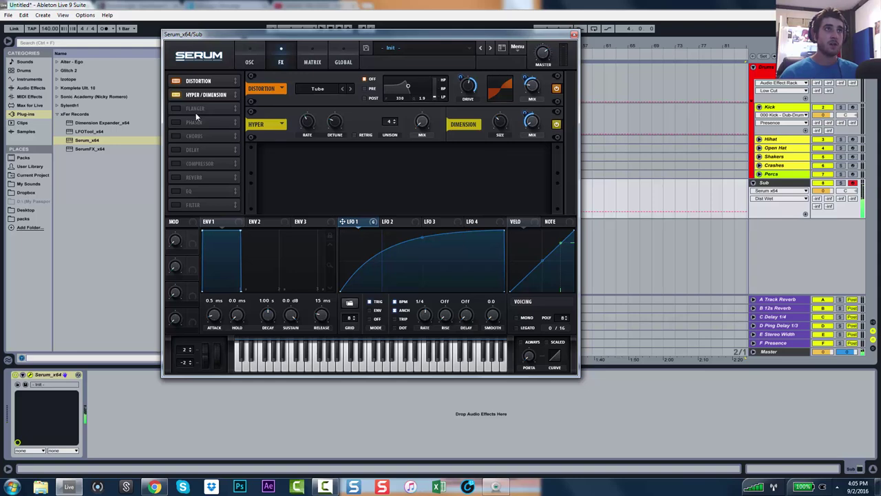
Enable the Flanger, lower its mix and modulate the mix with LFO 1.
click(177, 110)
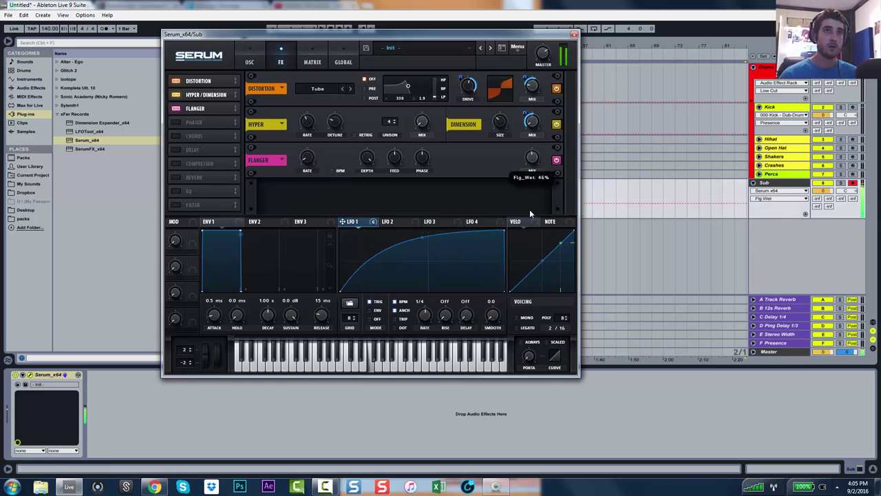
drag(530, 210, 532, 236)
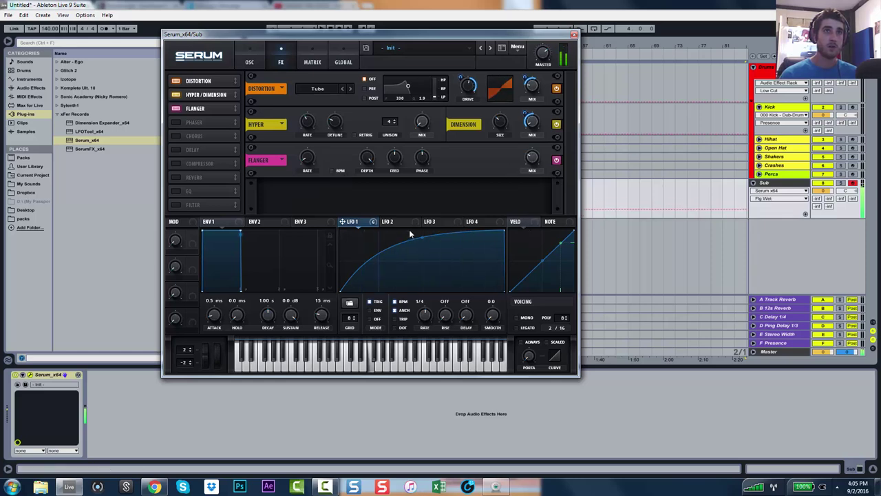
drag(522, 167, 529, 158)
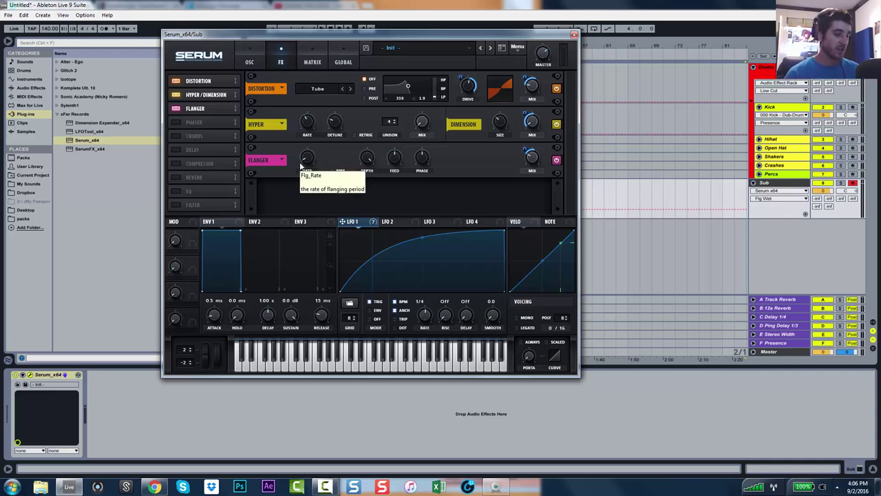
Enable the Hall reverb, lower its mix and modulate the mix with LFO 1.
click(176, 177)
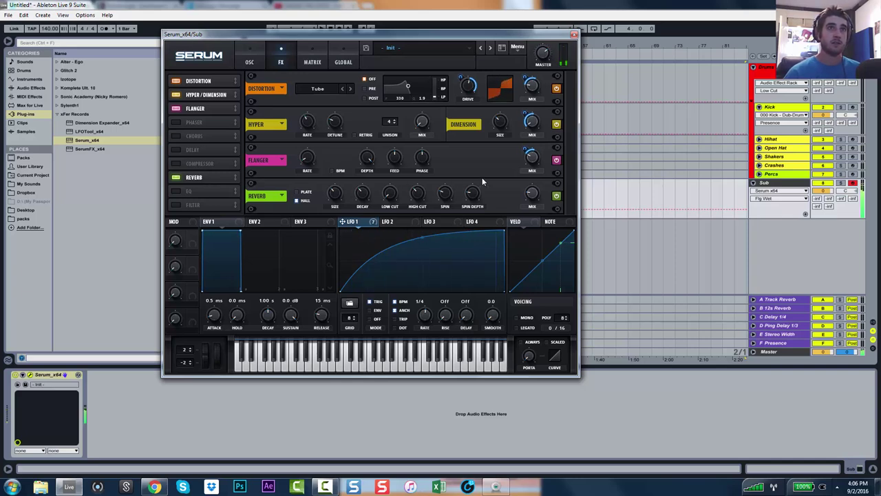
click(531, 192)
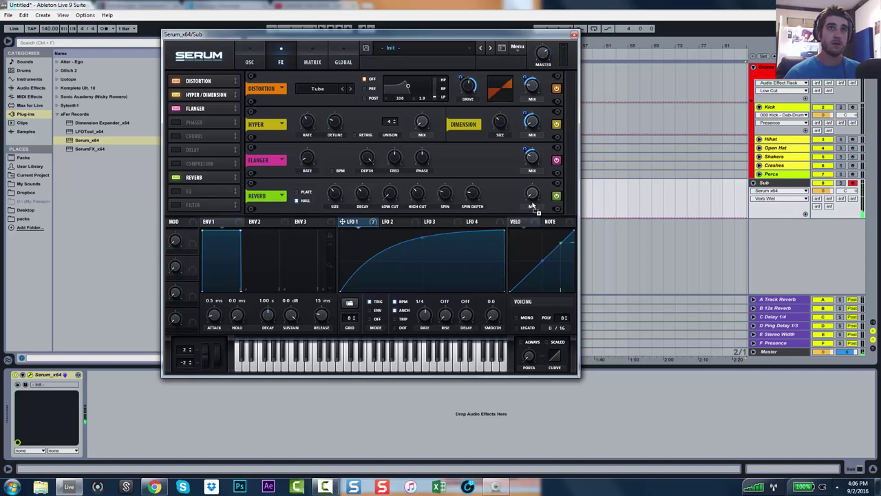
drag(531, 198, 520, 220)
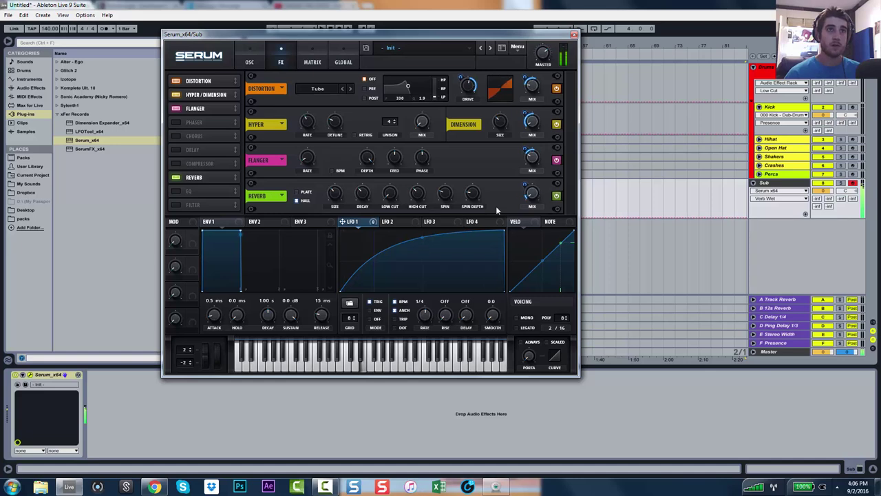
Reshape LFO 2 into a single concave curve rising to its peak at the end of the cycle, with a 1/2 rate.
click(397, 222)
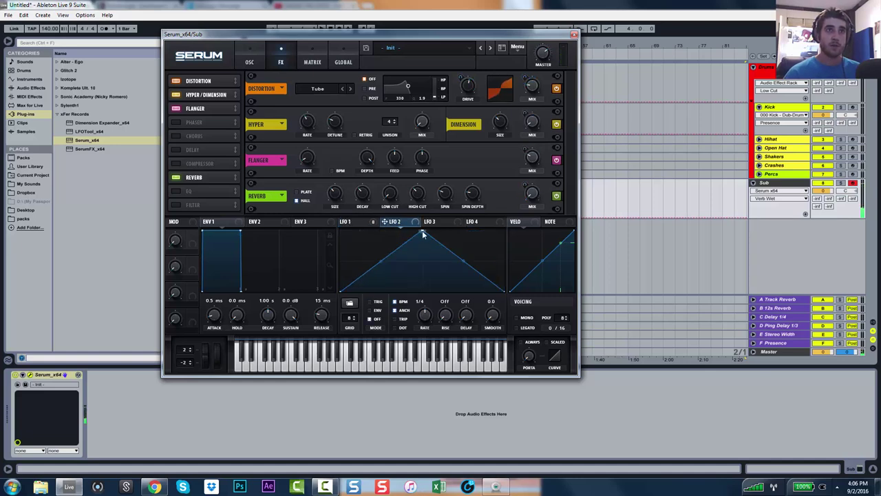
drag(423, 234, 523, 201)
drag(425, 263, 435, 277)
click(361, 223)
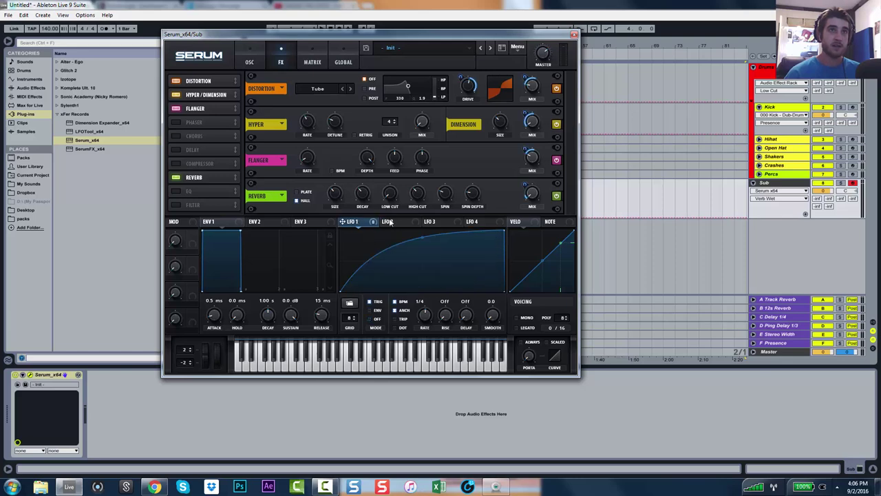
click(398, 221)
click(423, 316)
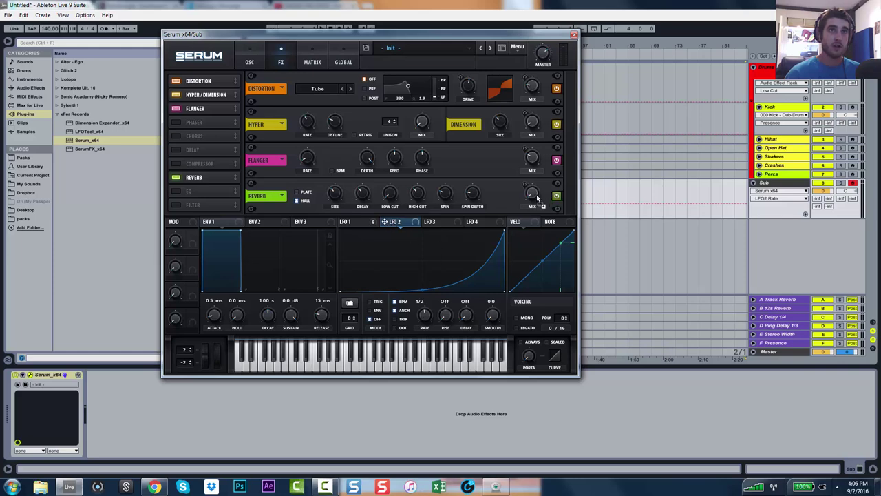
Modulate the reverb mix with LFO 2, steepen the LFO 2 curve, and adjust the modulation amount and reverb size.
drag(537, 198, 533, 195)
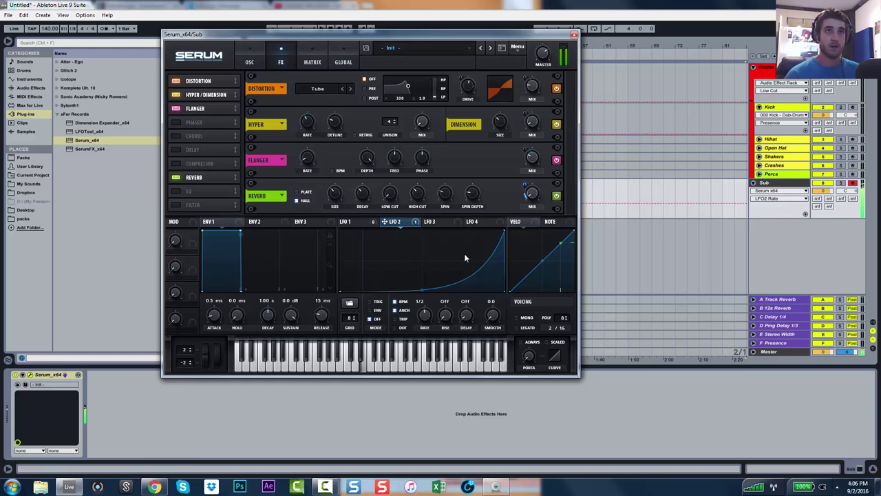
drag(423, 292, 428, 297)
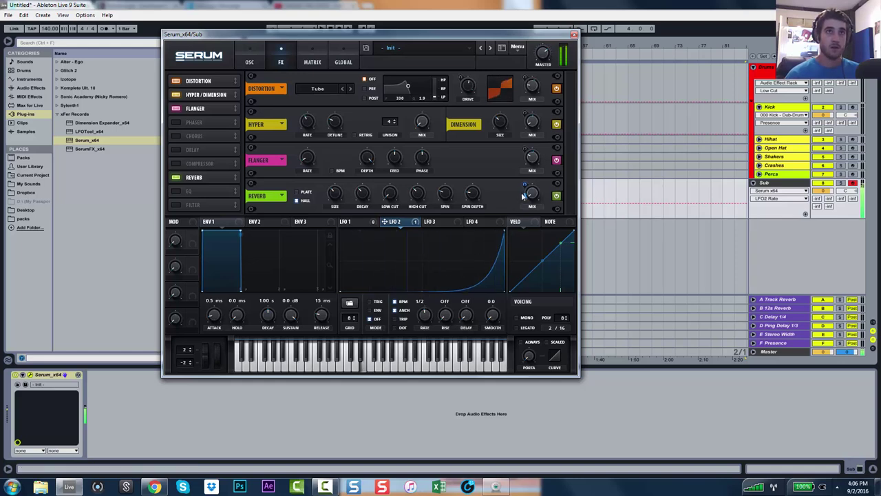
mouse_move(526, 186)
mouse_down()
mouse_move(532, 166)
mouse_move(535, 176)
mouse_up()
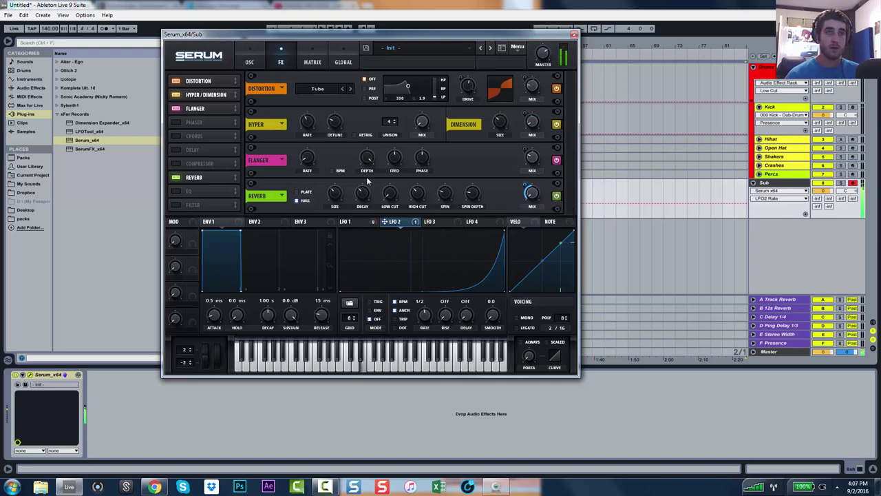
click(334, 193)
drag(526, 183, 525, 173)
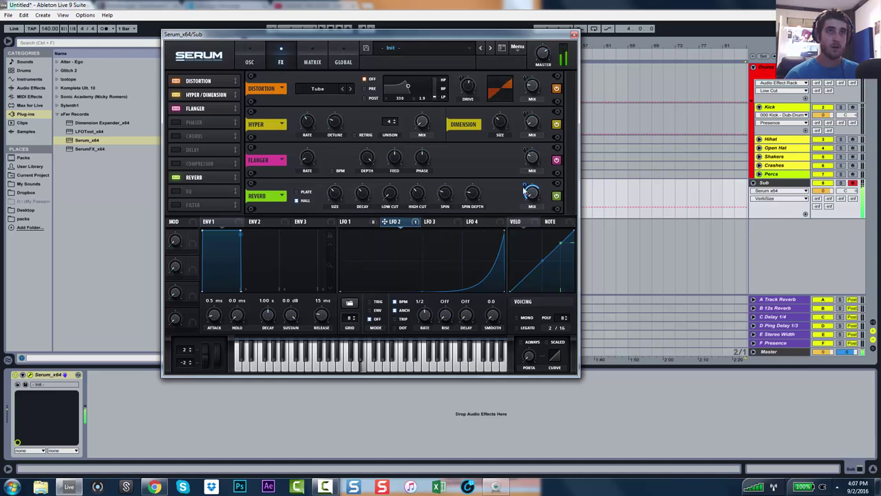
drag(525, 188, 525, 200)
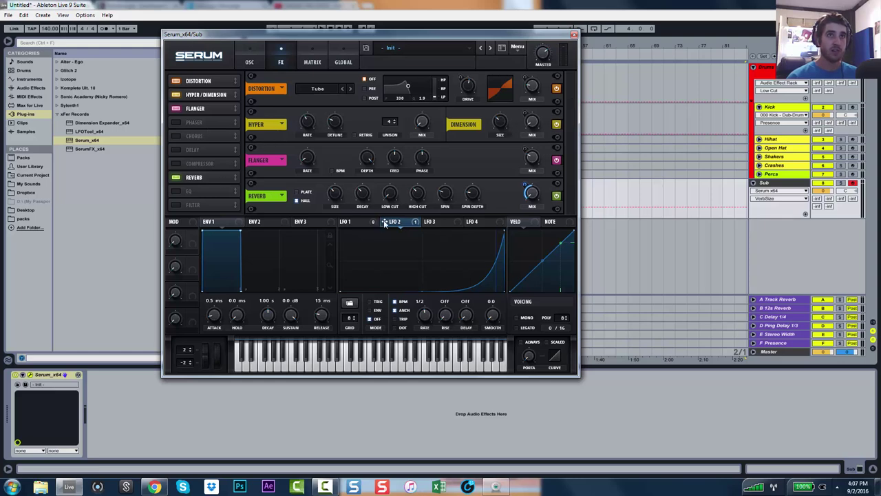
Modulate the distortion mix and the flanger mix with LFO 2 and adjust their modulation amounts.
drag(492, 125, 525, 95)
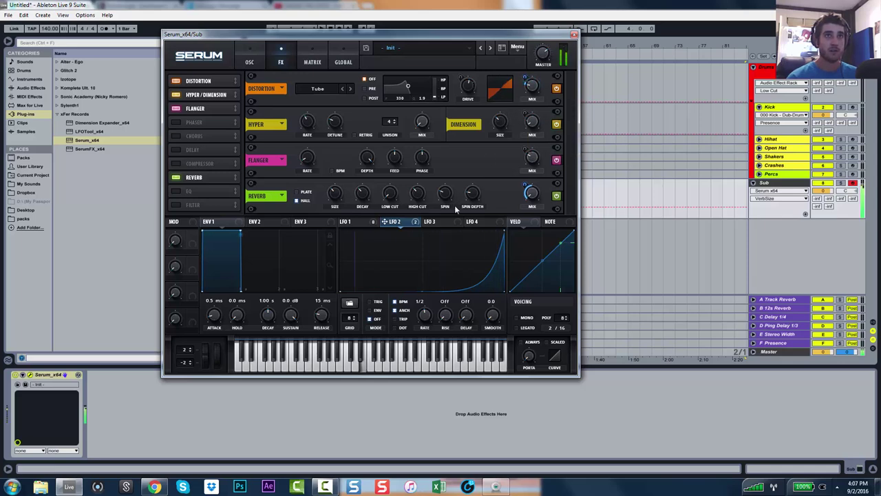
mouse_move(385, 226)
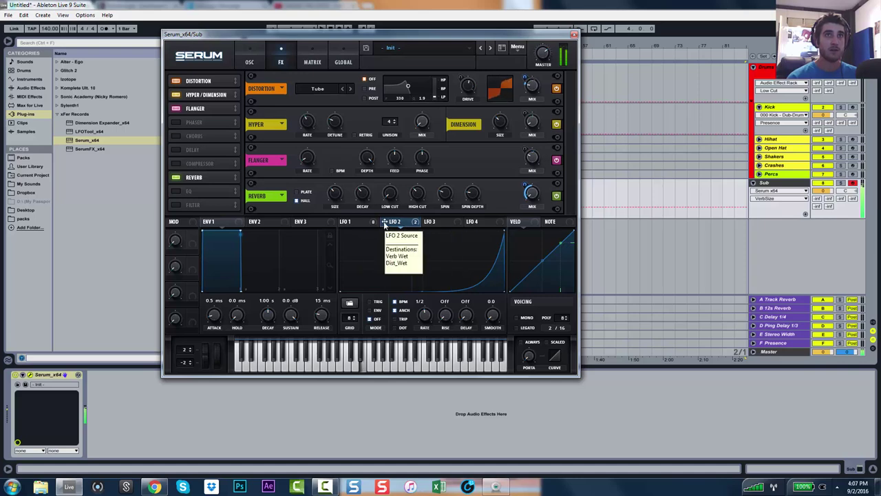
drag(385, 225, 482, 196)
drag(528, 165, 524, 178)
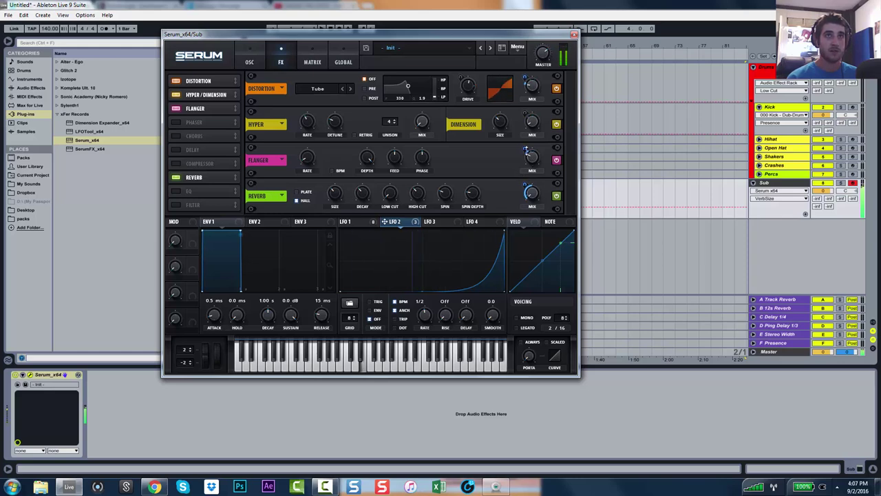
drag(529, 153, 530, 112)
drag(530, 81, 527, 57)
Set oscillator A's warp mode to Sync (Window 1/2) and raise the warp amount.
click(249, 61)
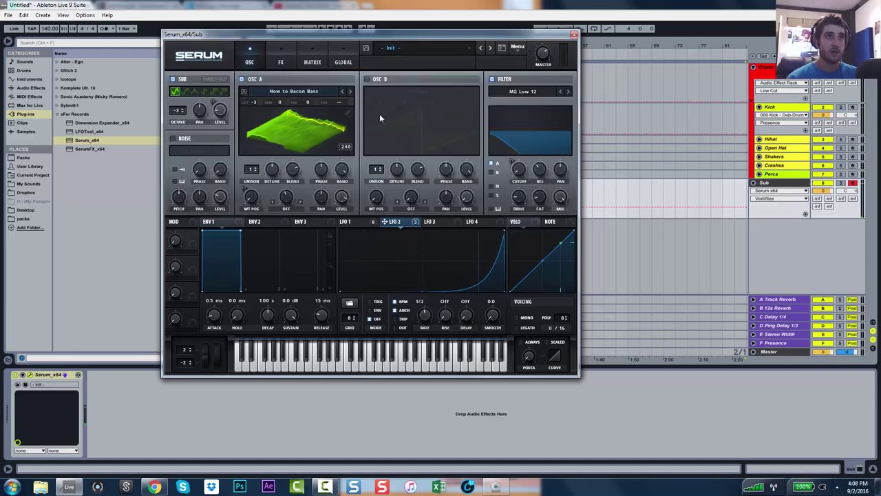
click(287, 208)
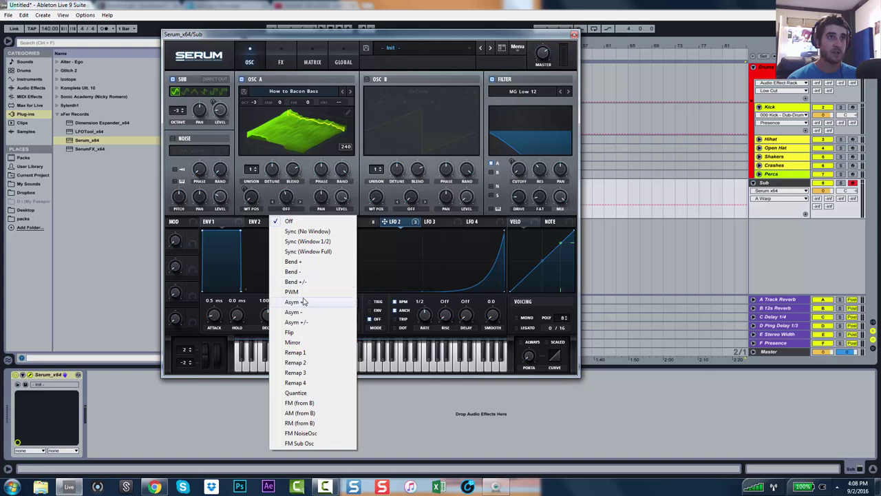
click(315, 242)
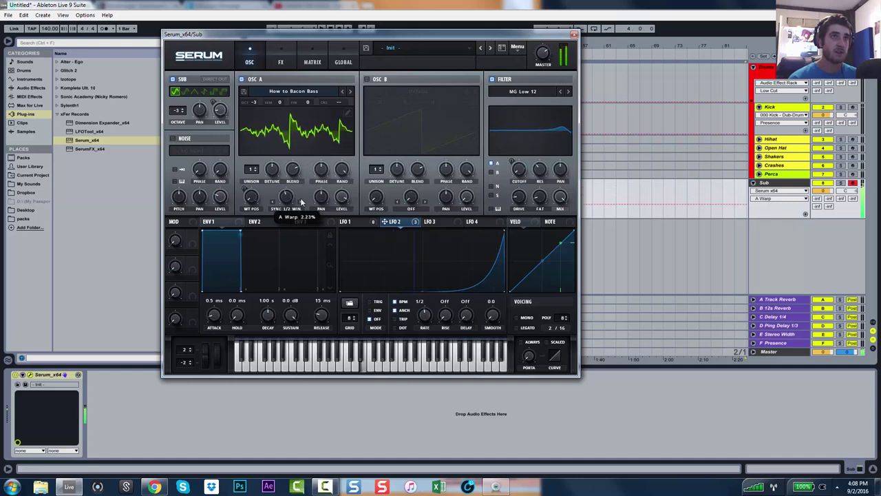
drag(301, 226, 306, 136)
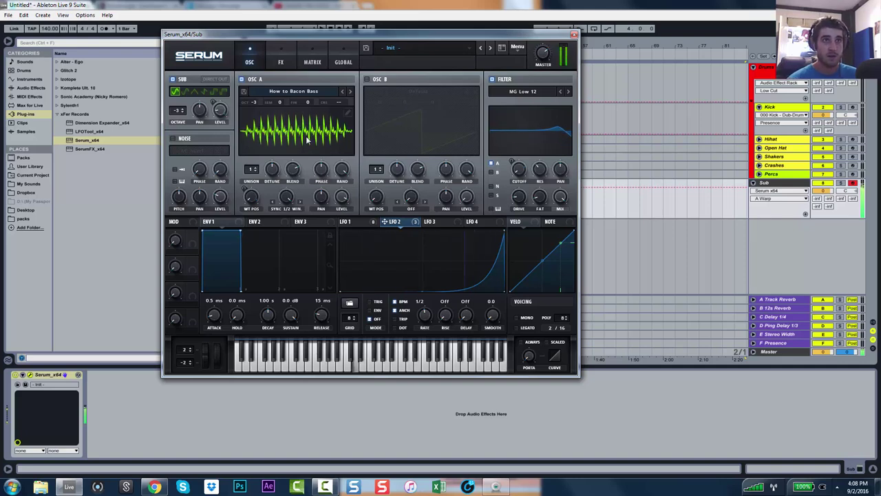
Set LFO 2 to trigger mode, and switch the voicing to mono with legato and always-on portamento, adjusting the portamento time.
click(374, 301)
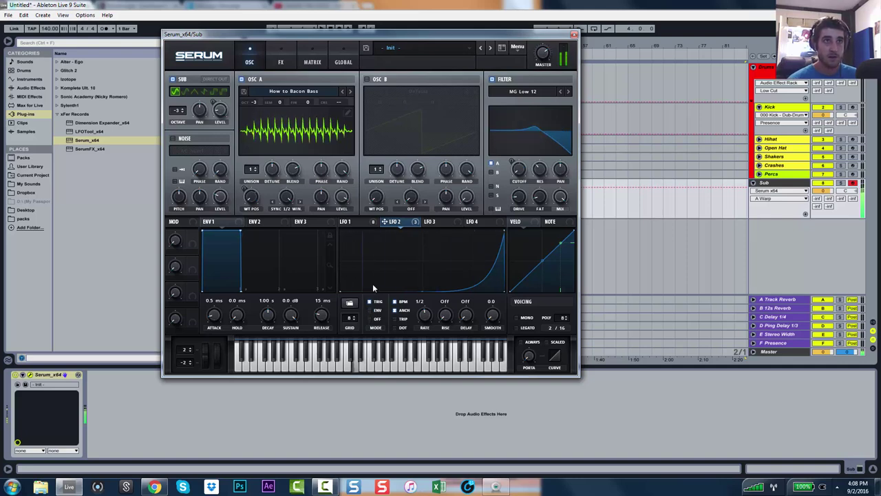
click(363, 224)
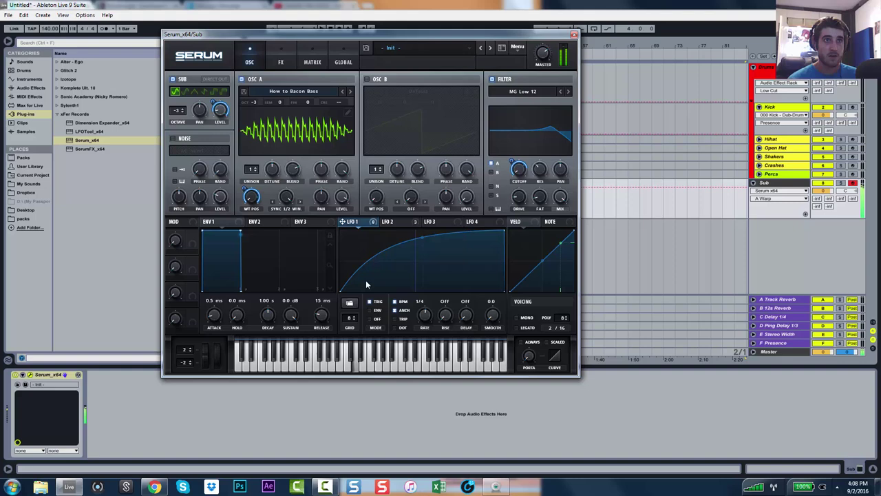
click(517, 318)
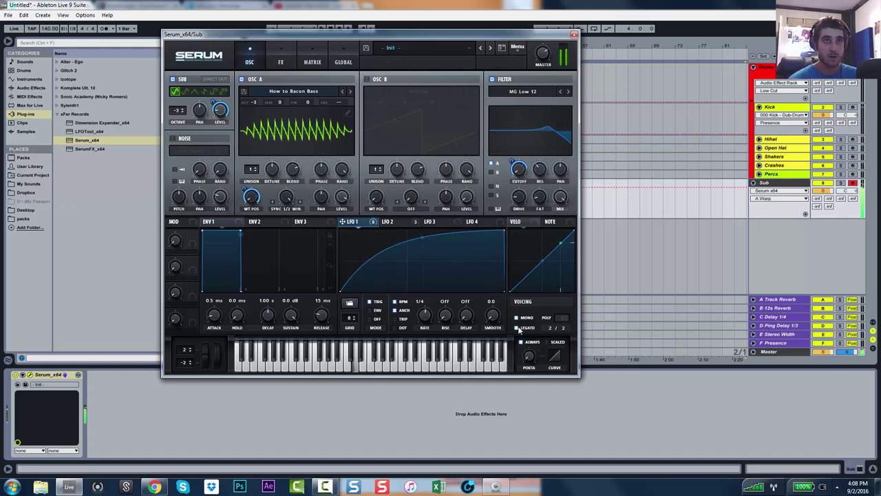
click(529, 344)
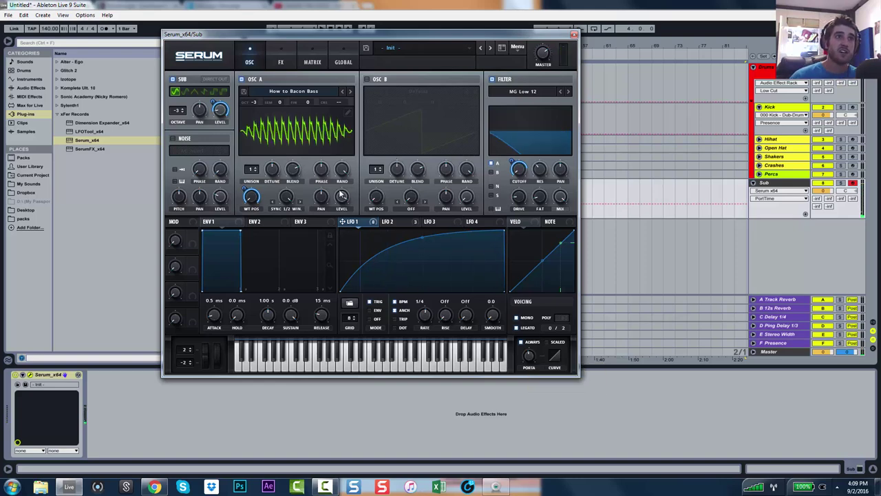
Assign Macro 1 to oscillator A's warp amount and set the macro to 24%.
click(290, 209)
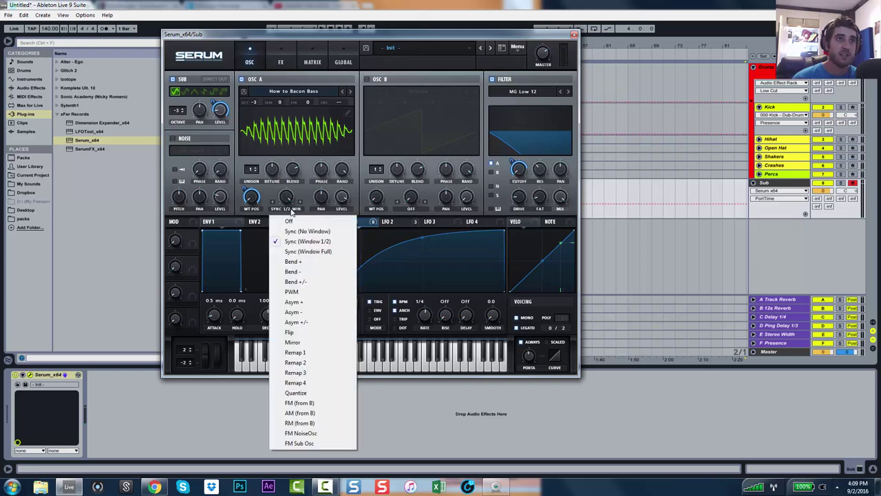
click(197, 240)
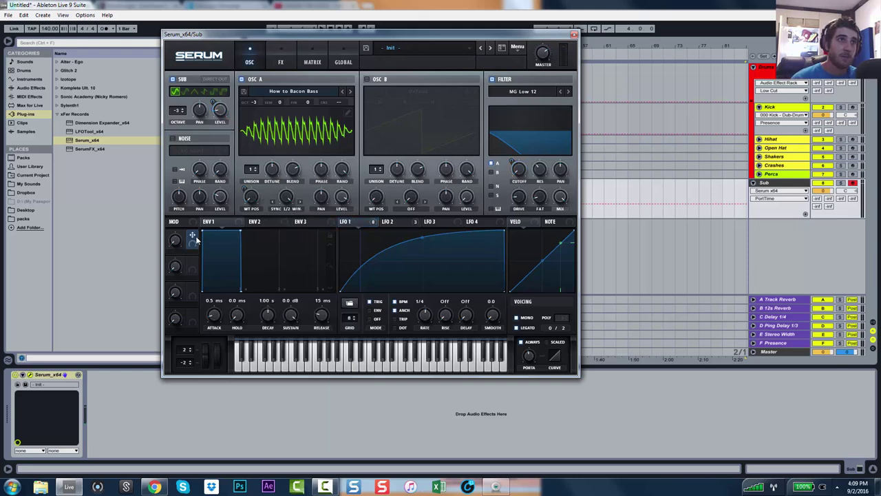
drag(289, 200, 281, 246)
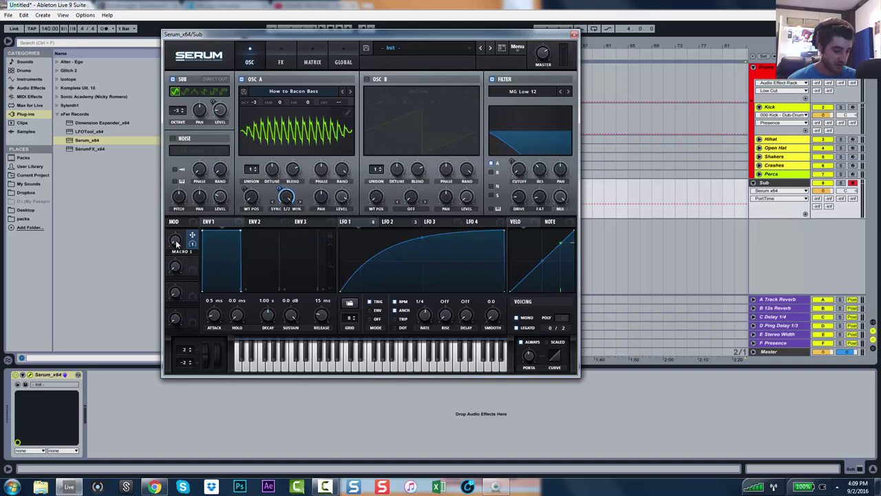
drag(176, 244, 193, 237)
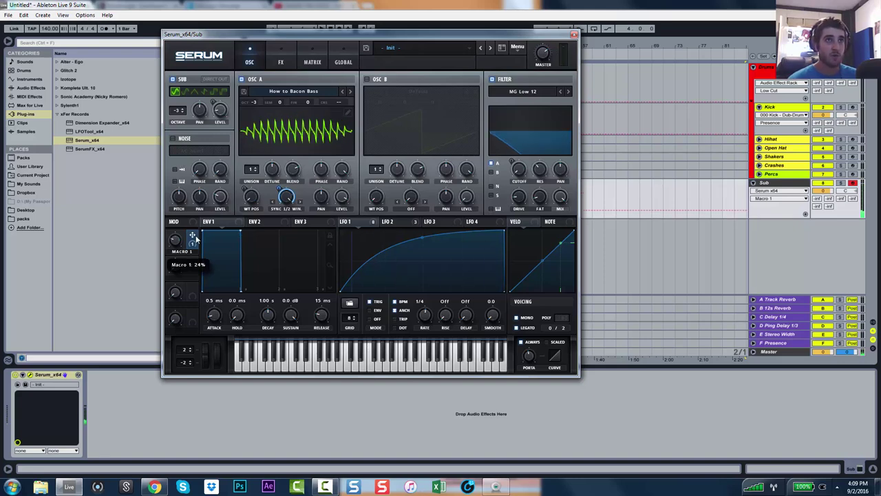
Set oscillator A's warp mode to Sync (Window Full) and sweep Macro 1 to audition the warp amount.
drag(196, 239, 170, 262)
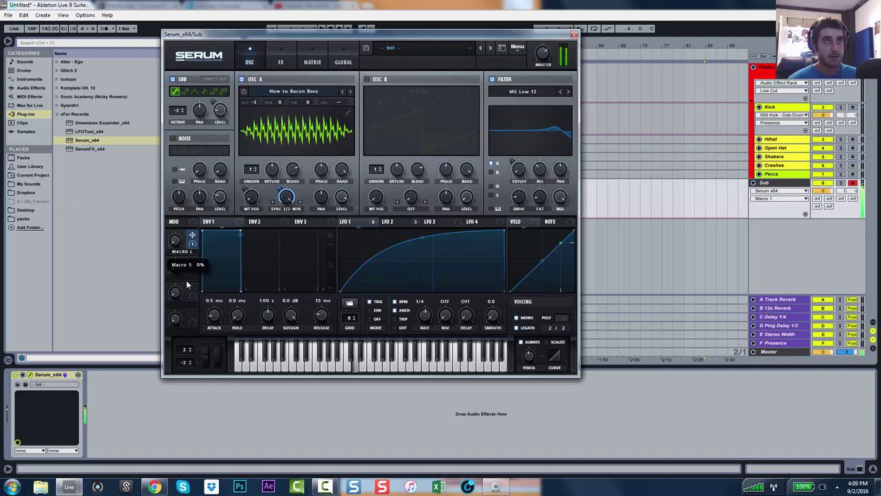
click(287, 209)
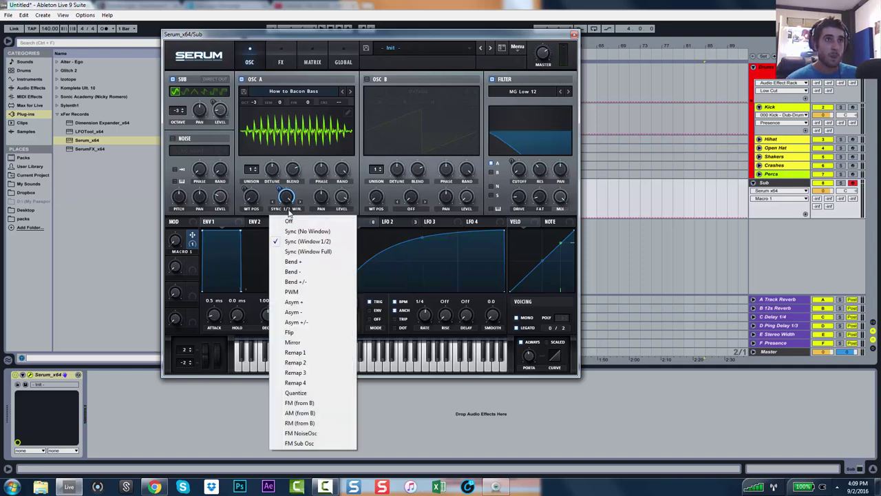
click(303, 251)
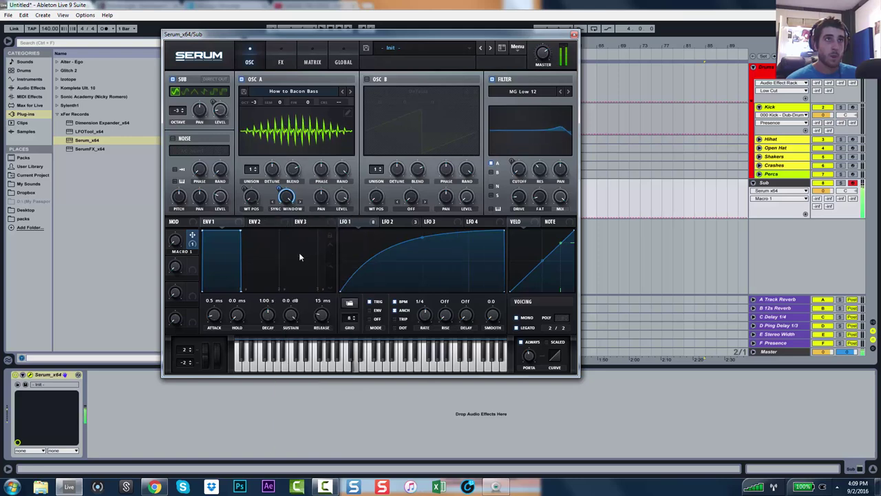
drag(176, 266, 177, 248)
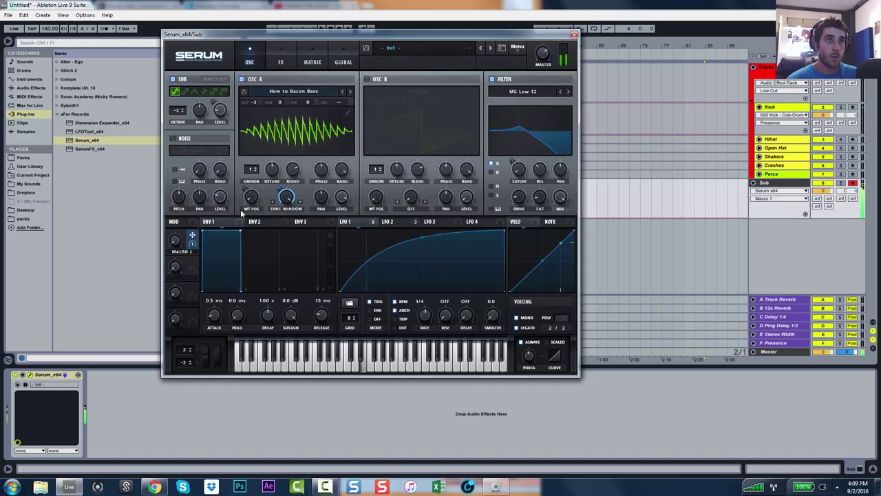
Try the Bend, PWM and Asym warp modes on oscillator A while sweeping Macro 1, and return to Sync (Window Full).
click(285, 209)
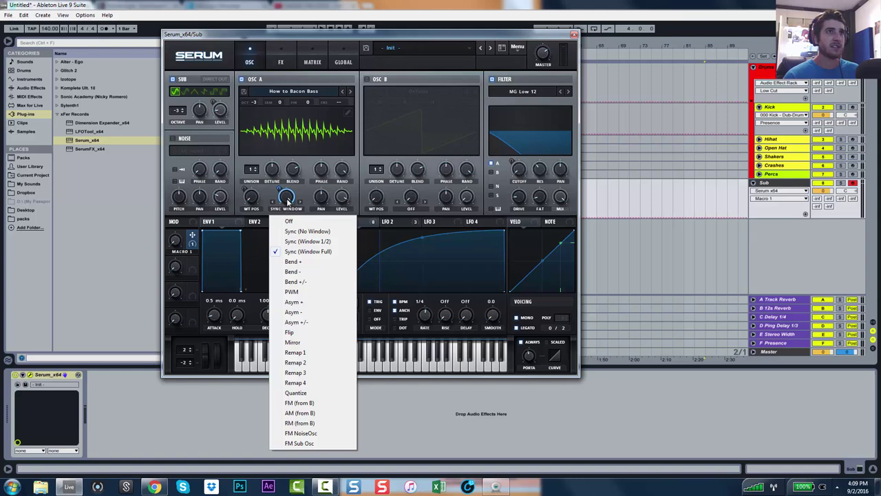
click(301, 203)
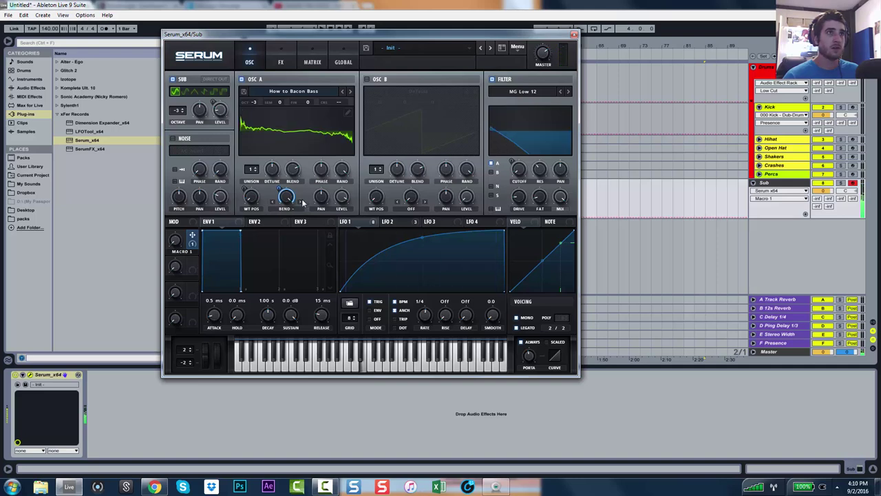
drag(176, 240, 204, 181)
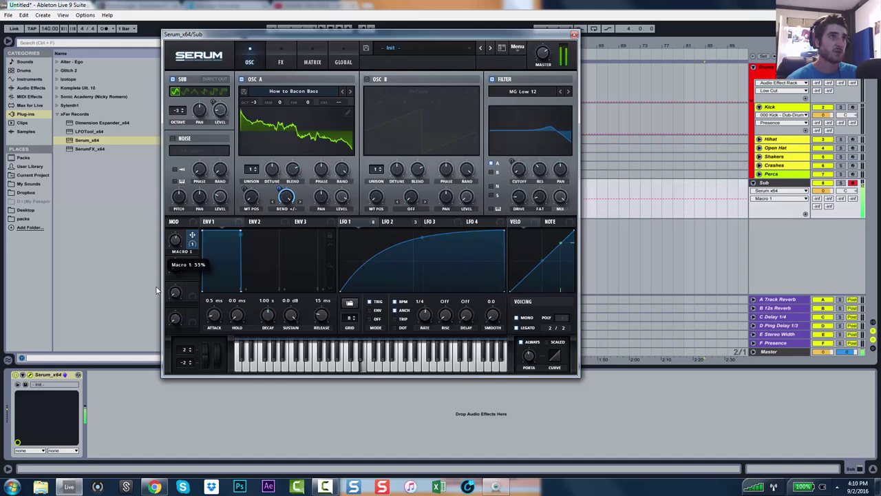
click(301, 202)
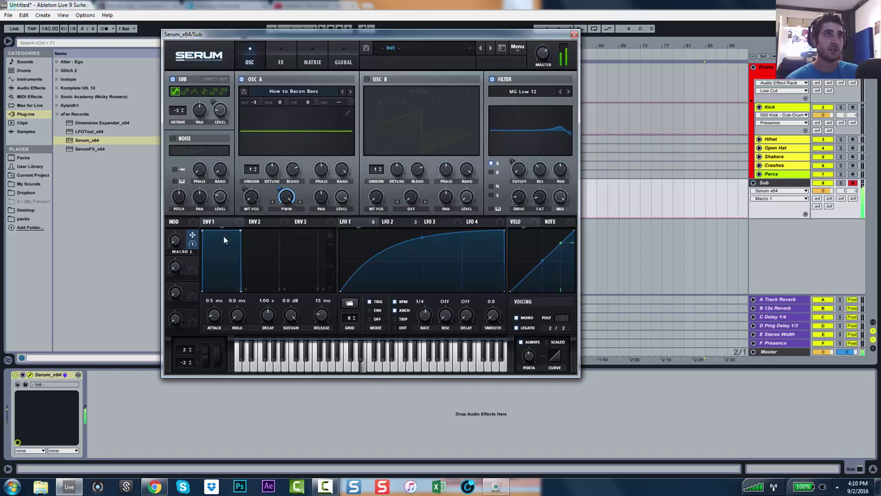
drag(180, 240, 195, 253)
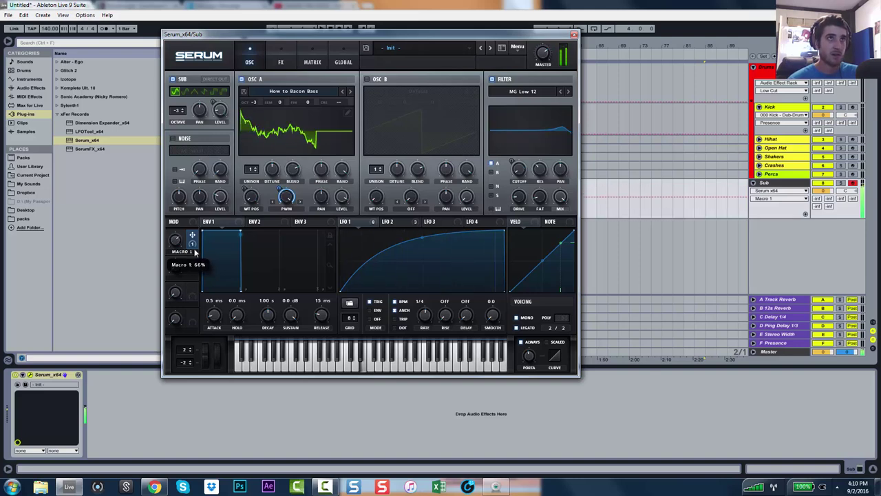
click(301, 201)
drag(177, 242, 314, 193)
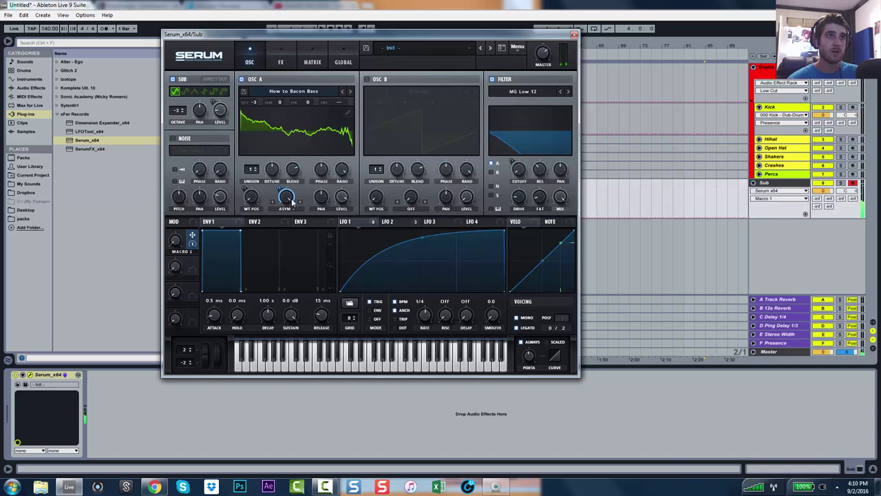
click(297, 209)
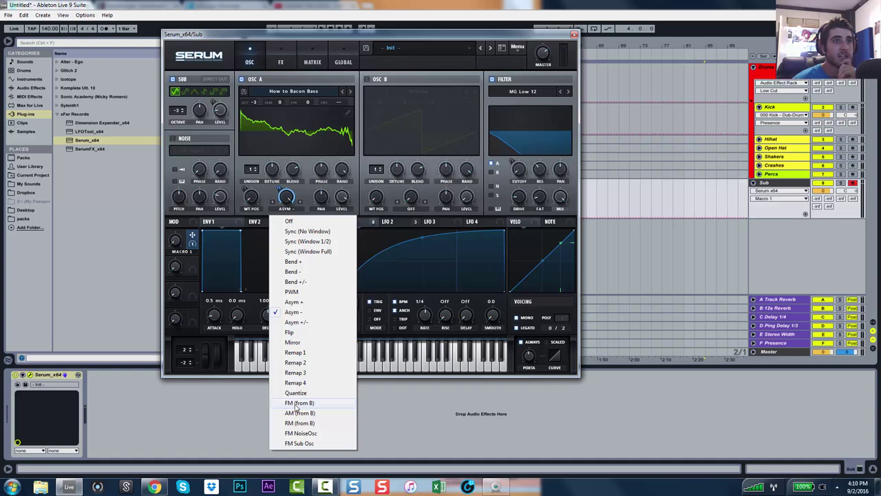
click(329, 252)
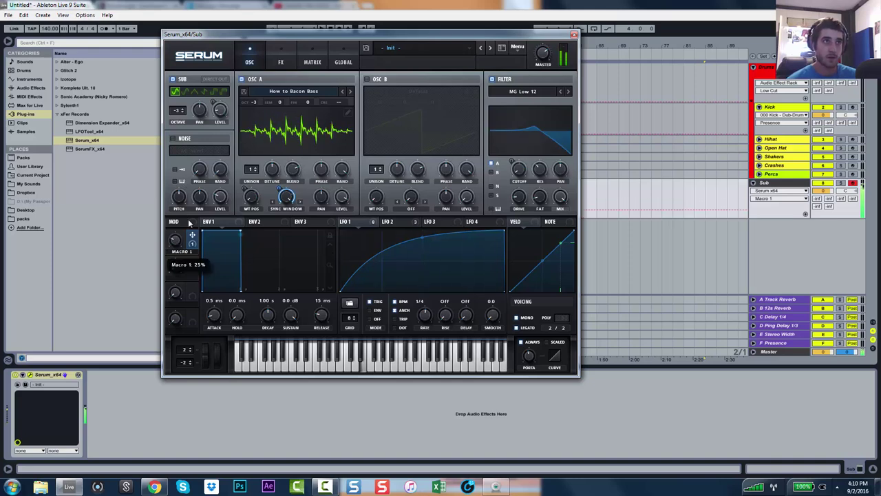
Rename Macro 1 to "Morph sound" and sweep it to audition the morphing.
double_click(181, 252)
text(Morp)
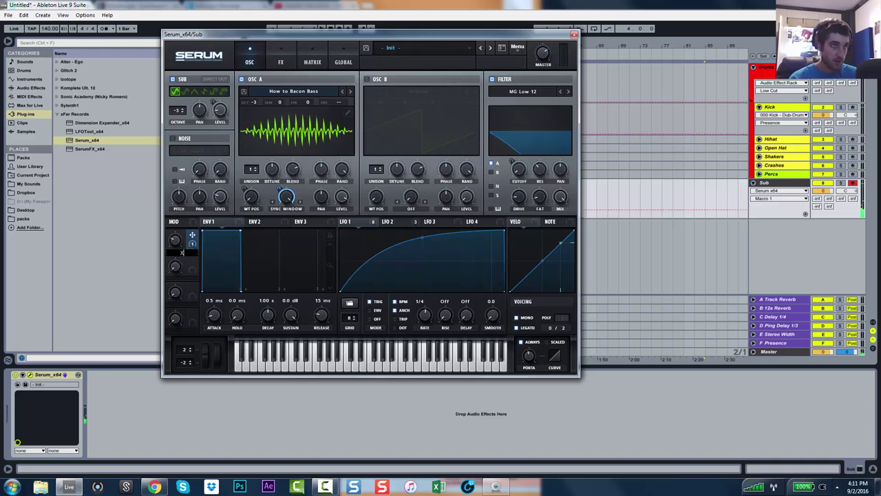
text(h sound)
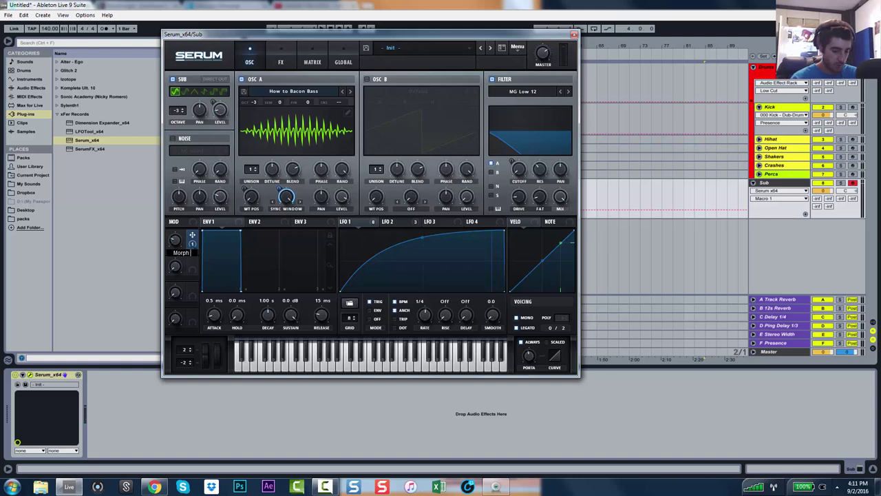
key(Return)
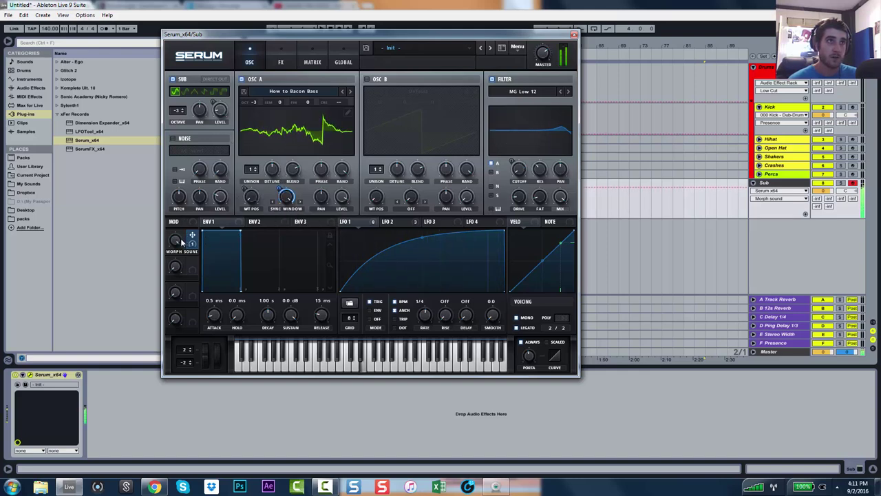
drag(180, 241, 180, 338)
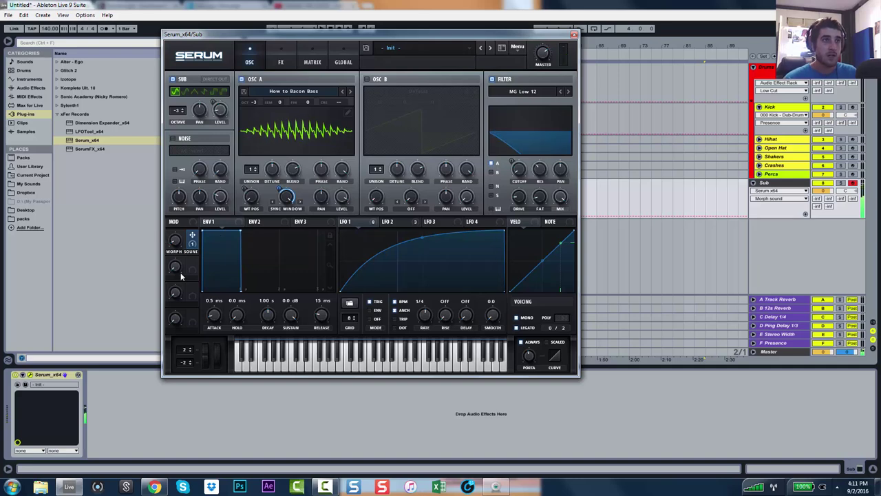
click(274, 61)
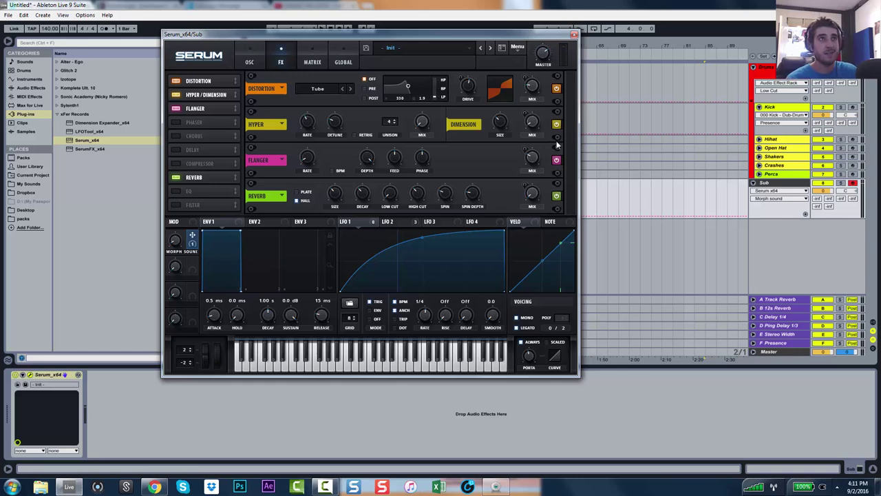
click(209, 490)
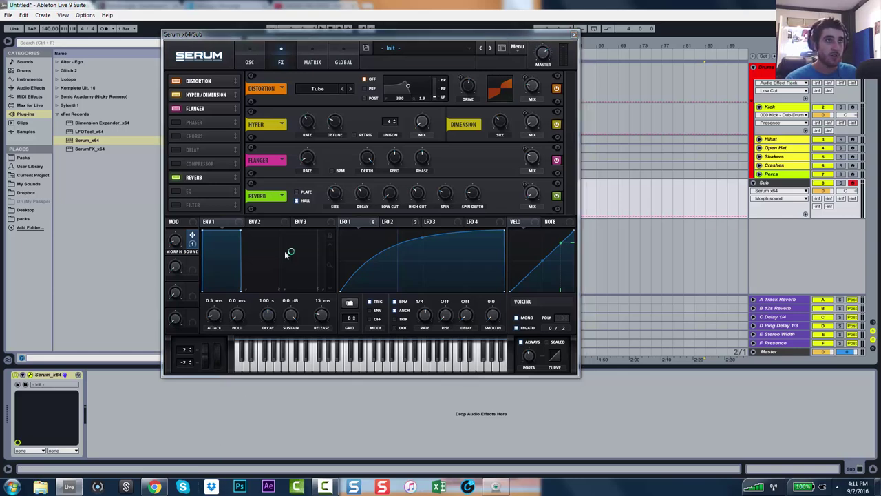
click(249, 59)
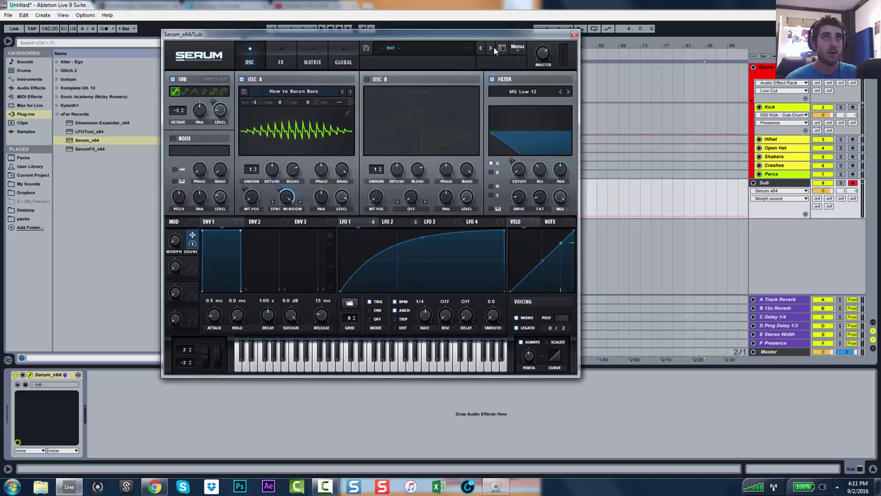
click(517, 47)
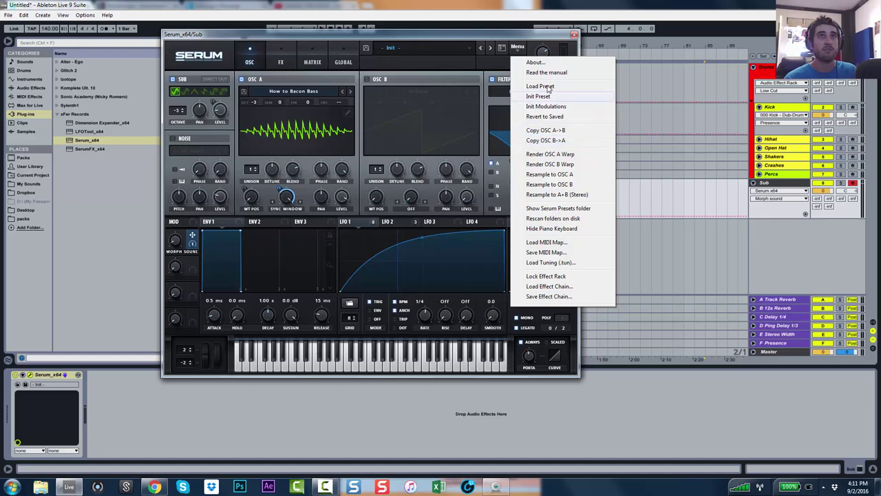
Start saving the preset and browse to Dropbox > Public > FREE Downloads from YouTube Videos > Serum Presets.
click(366, 48)
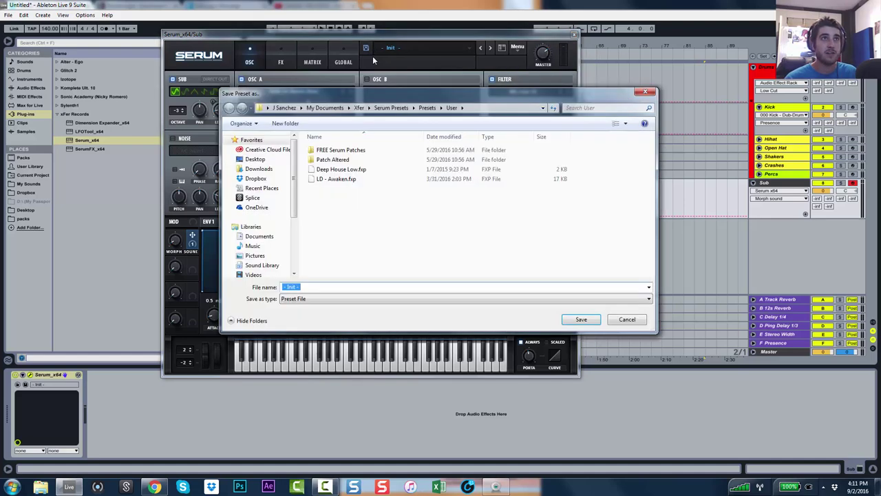
click(234, 178)
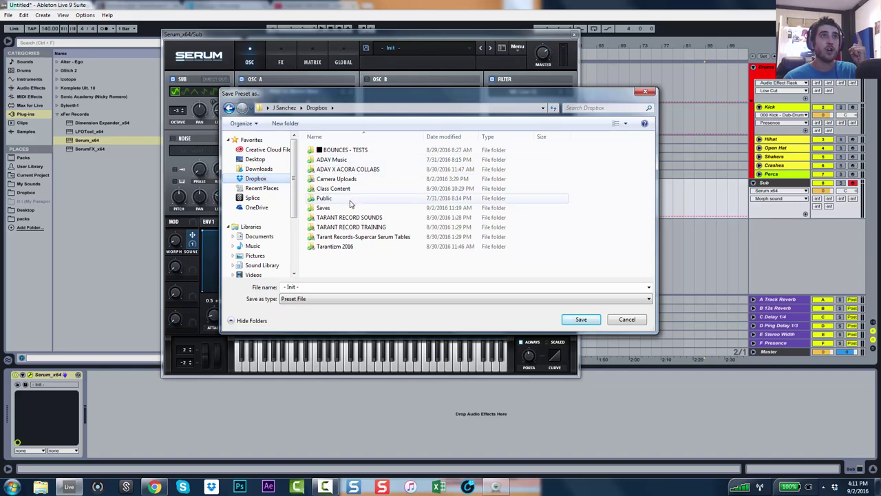
double_click(347, 199)
double_click(366, 161)
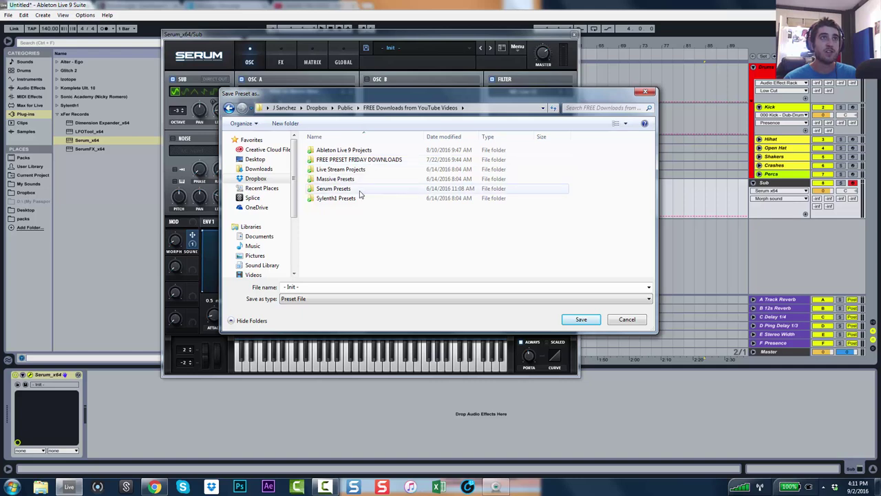
click(363, 192)
double_click(363, 191)
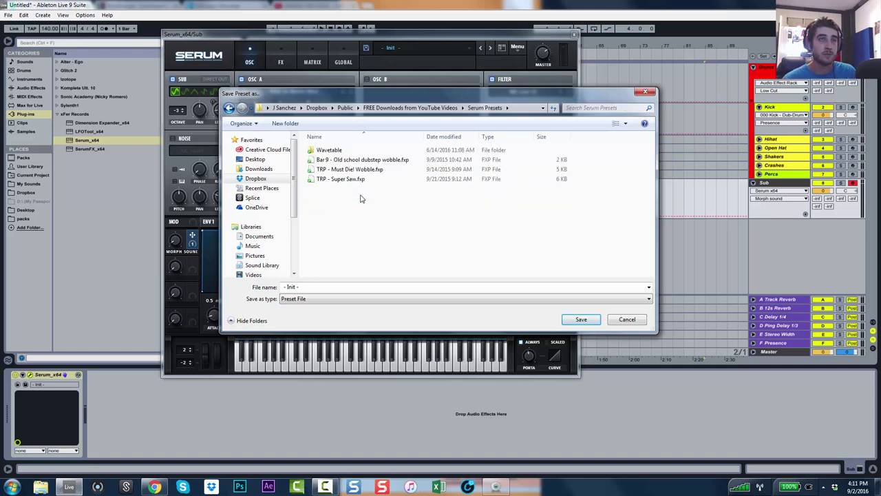
Name the preset "TRS - How to Bacon Bass" and save it in the chosen folder.
click(321, 290)
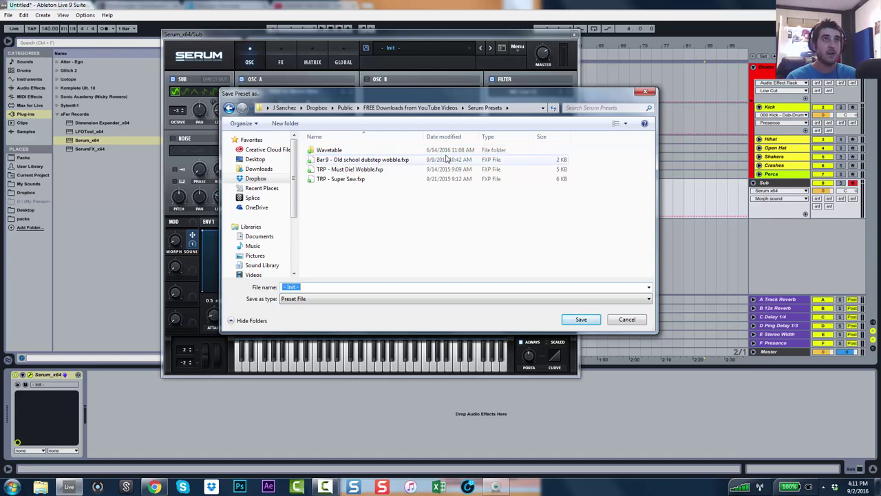
text(TR)
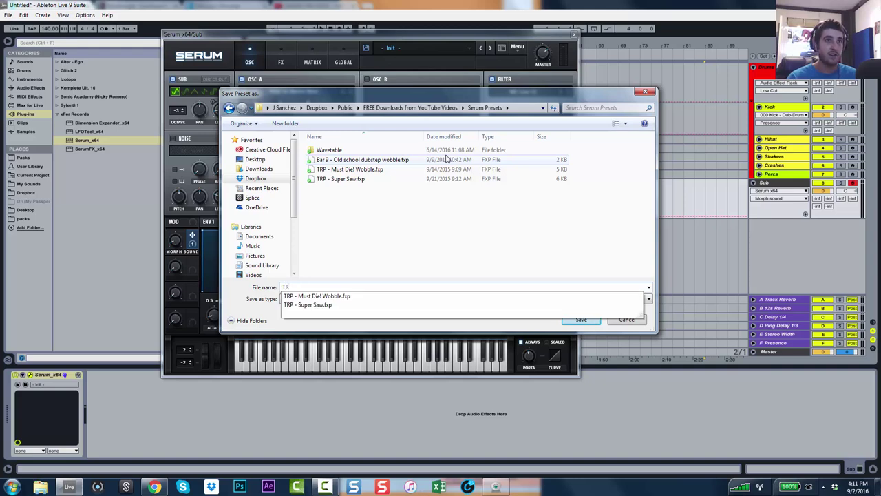
text(S)
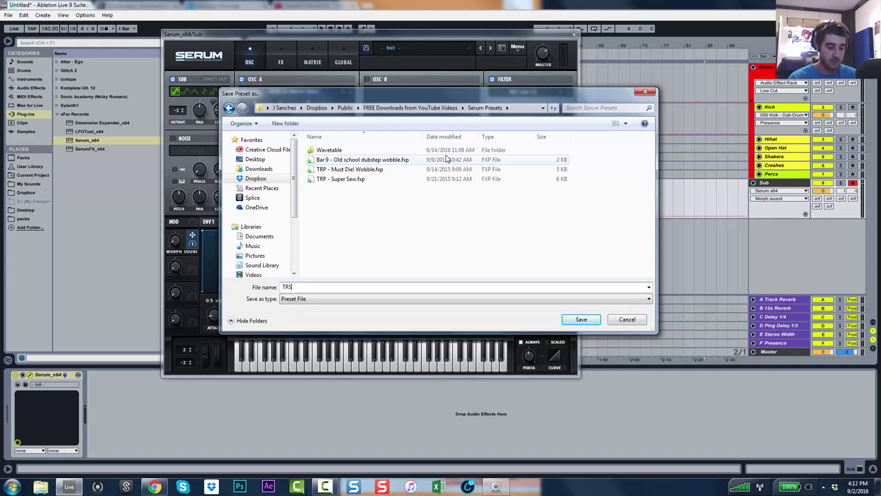
text( - How to Bacon Bass)
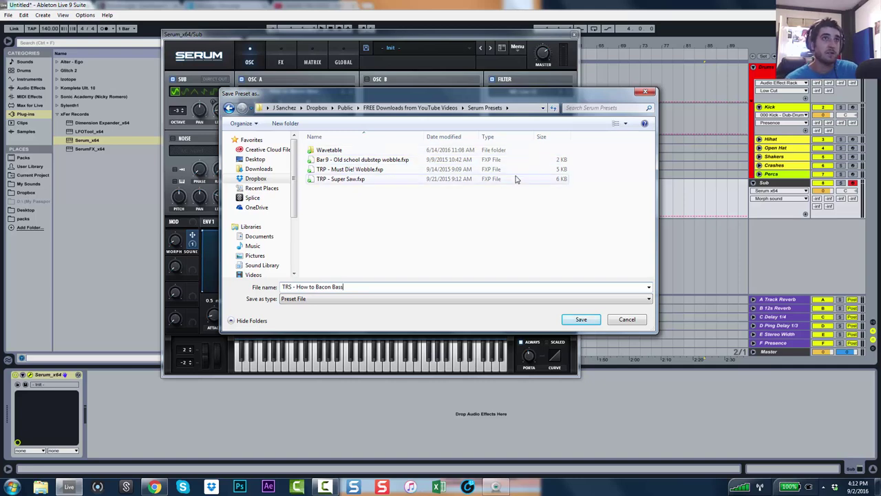
click(565, 325)
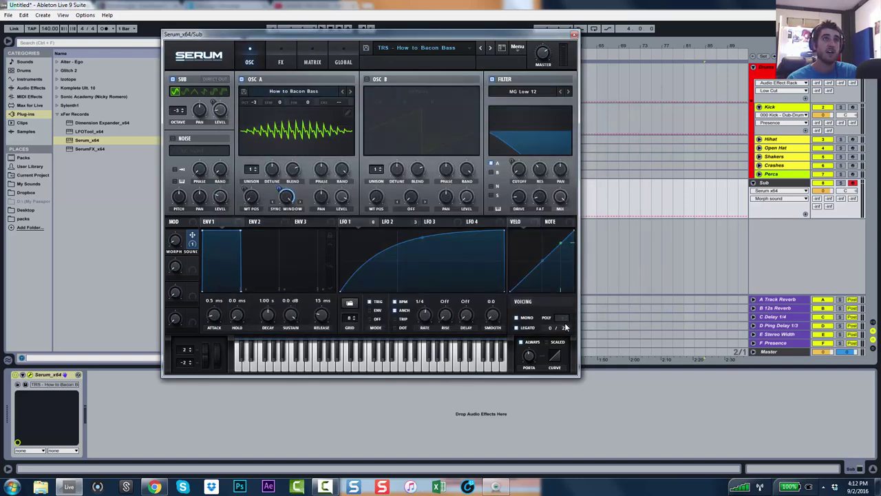